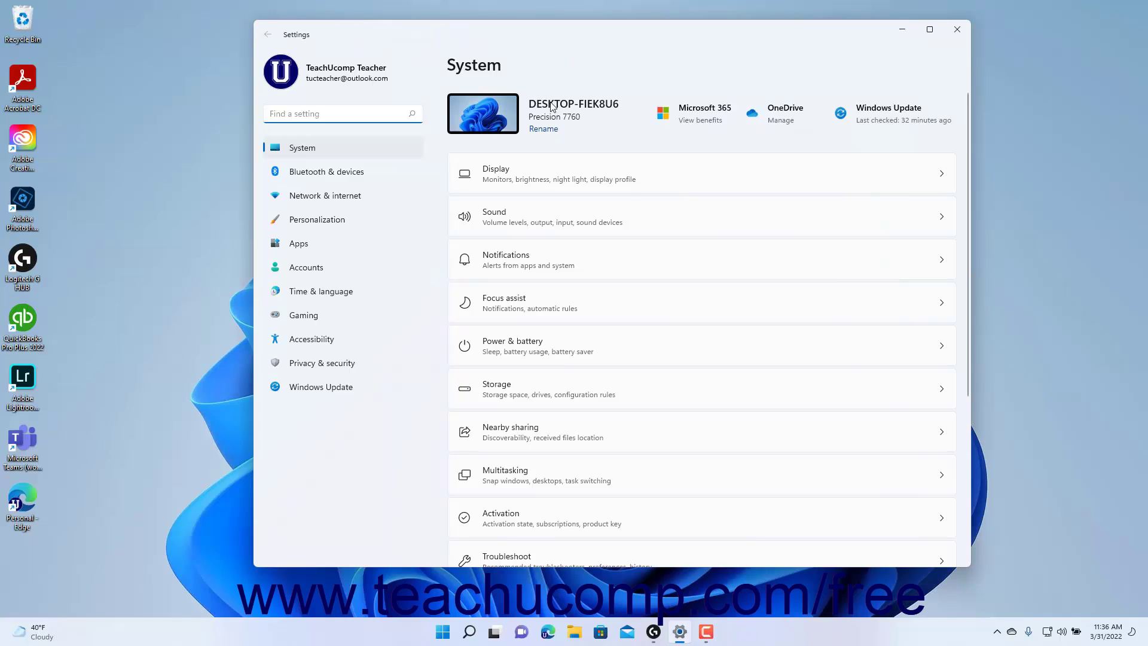
Step: From the System page, go to Display settings and check the current brightness level
click(359, 151)
click(658, 183)
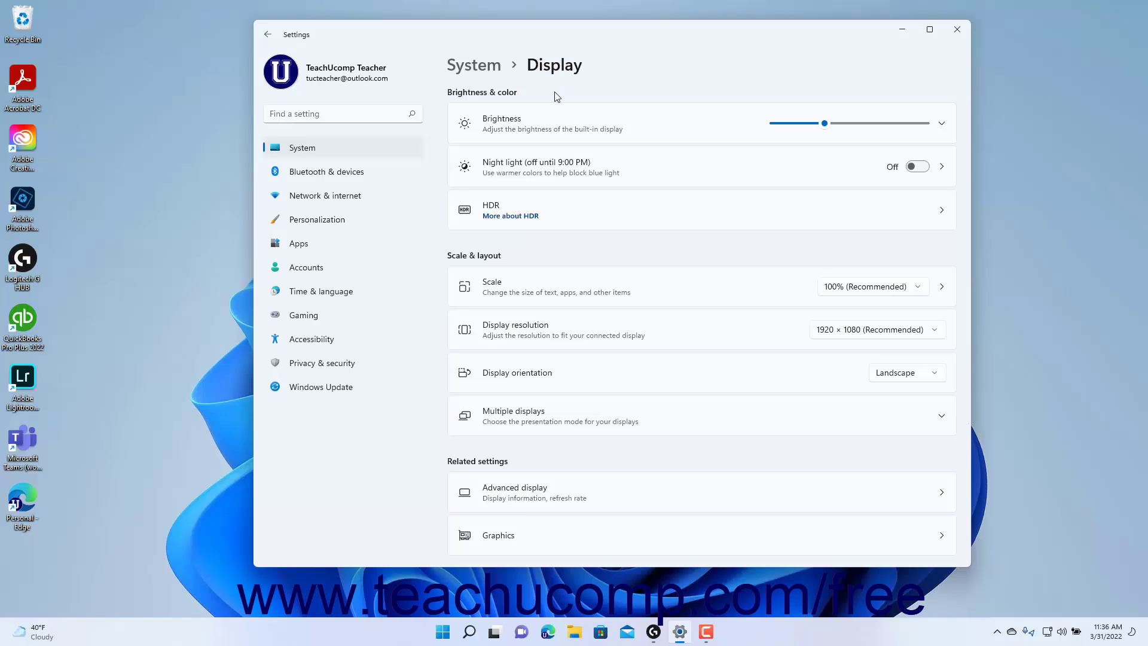
click(826, 128)
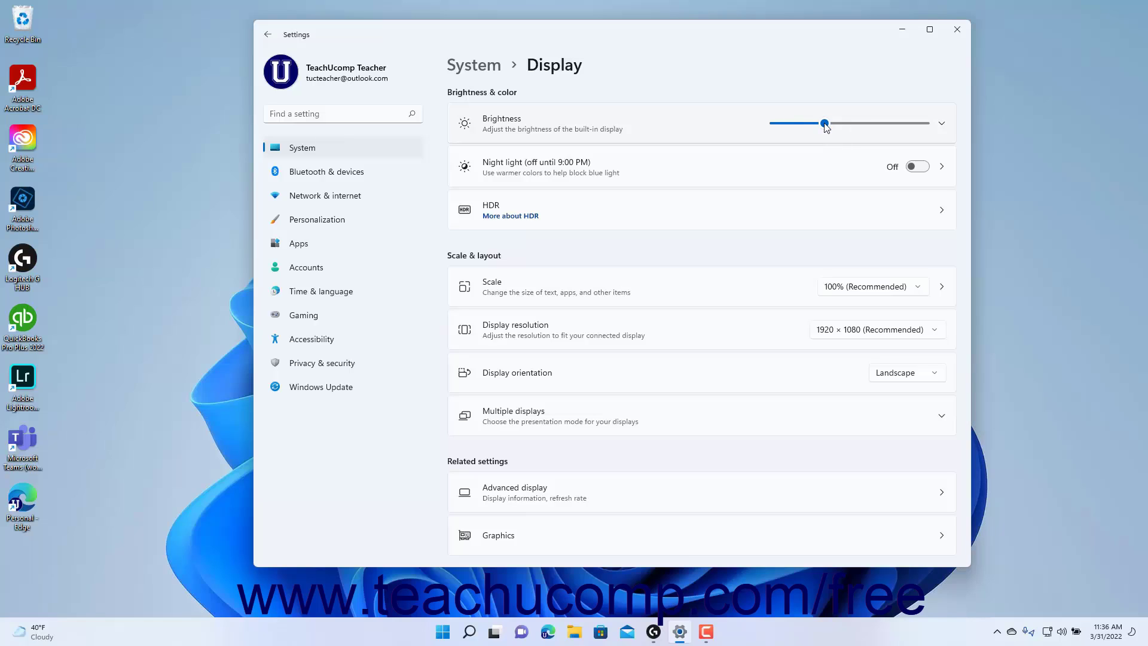
Step: Keep Night light on a Set hours schedule, turning on at 9:00 PM and off at 7:00 AM
click(730, 171)
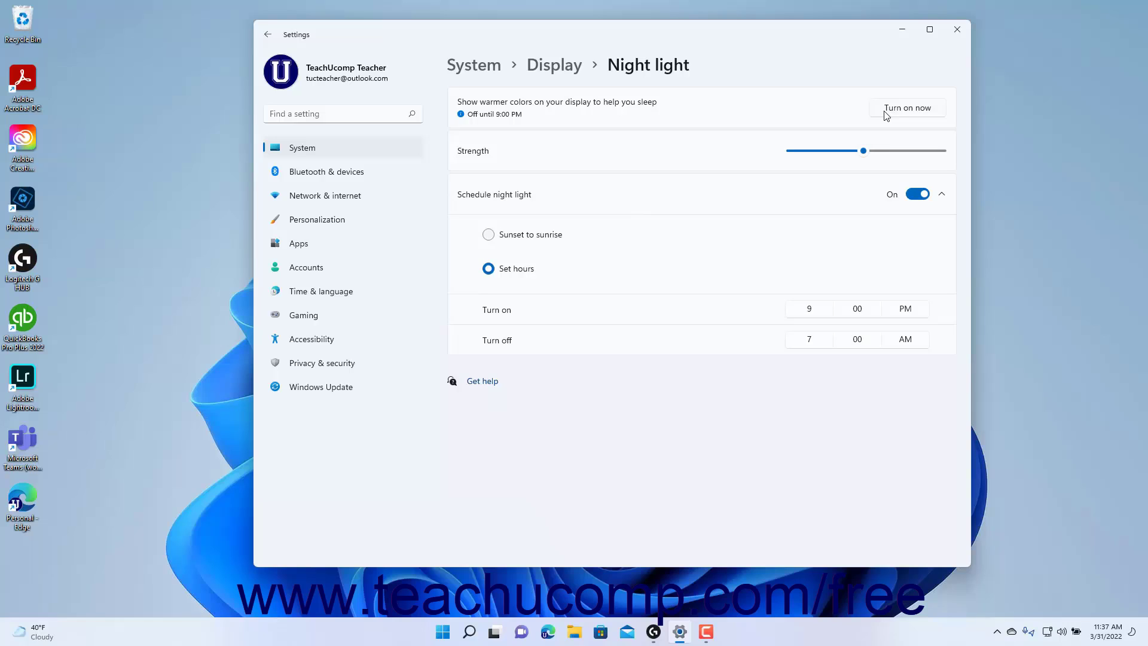
mouse_move(865, 153)
click(510, 270)
click(809, 310)
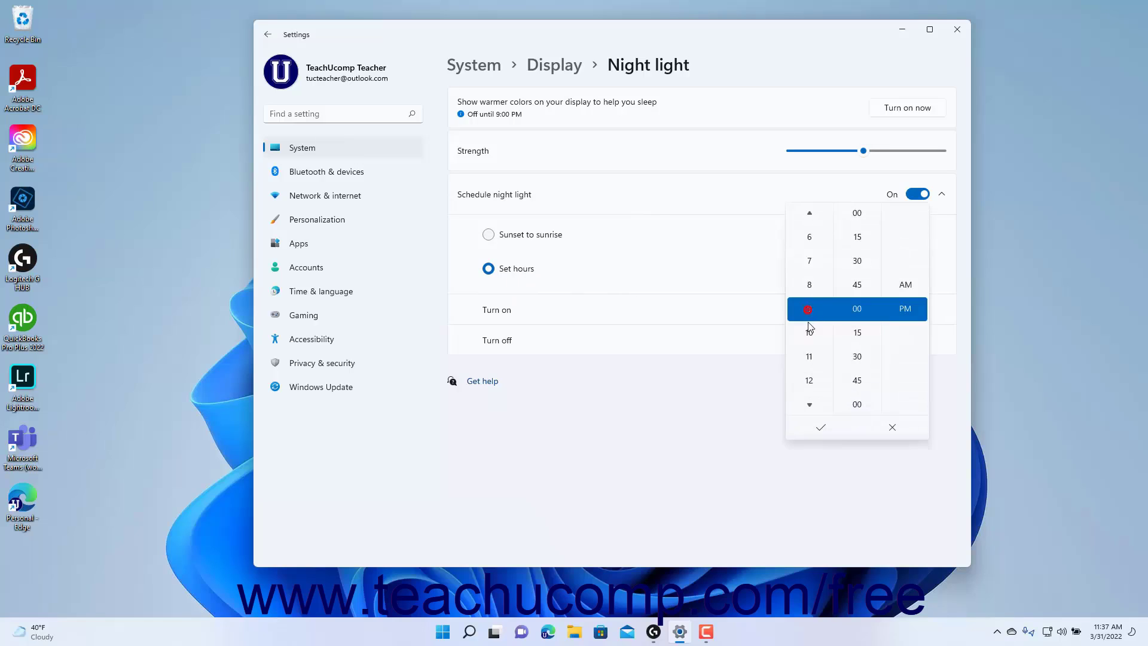
click(763, 311)
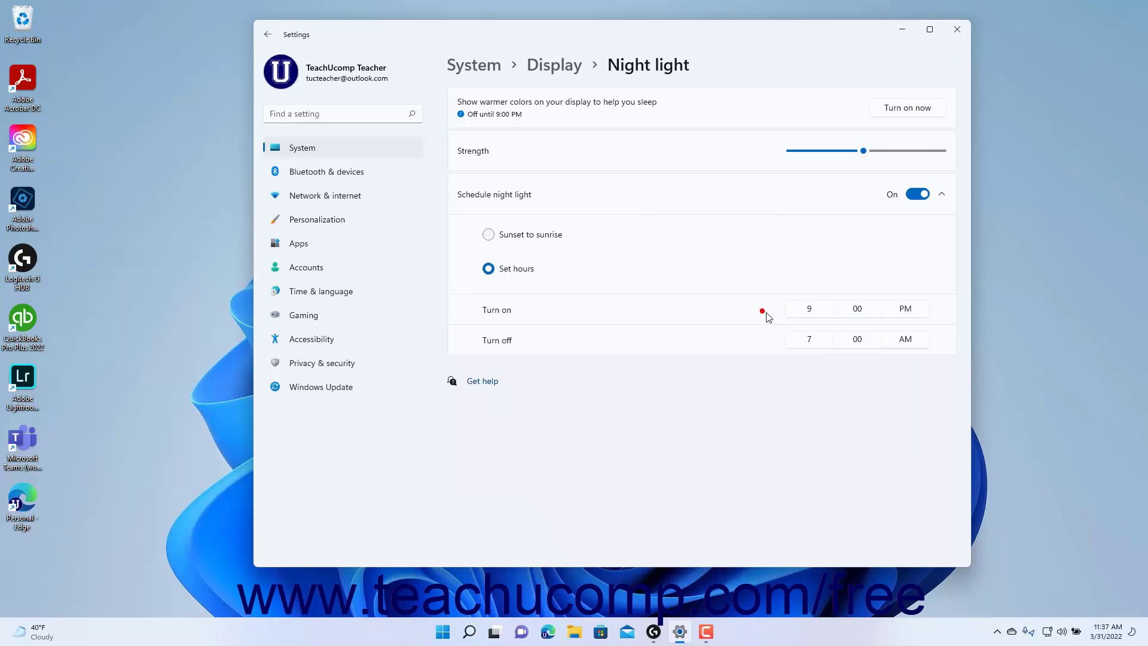
click(807, 346)
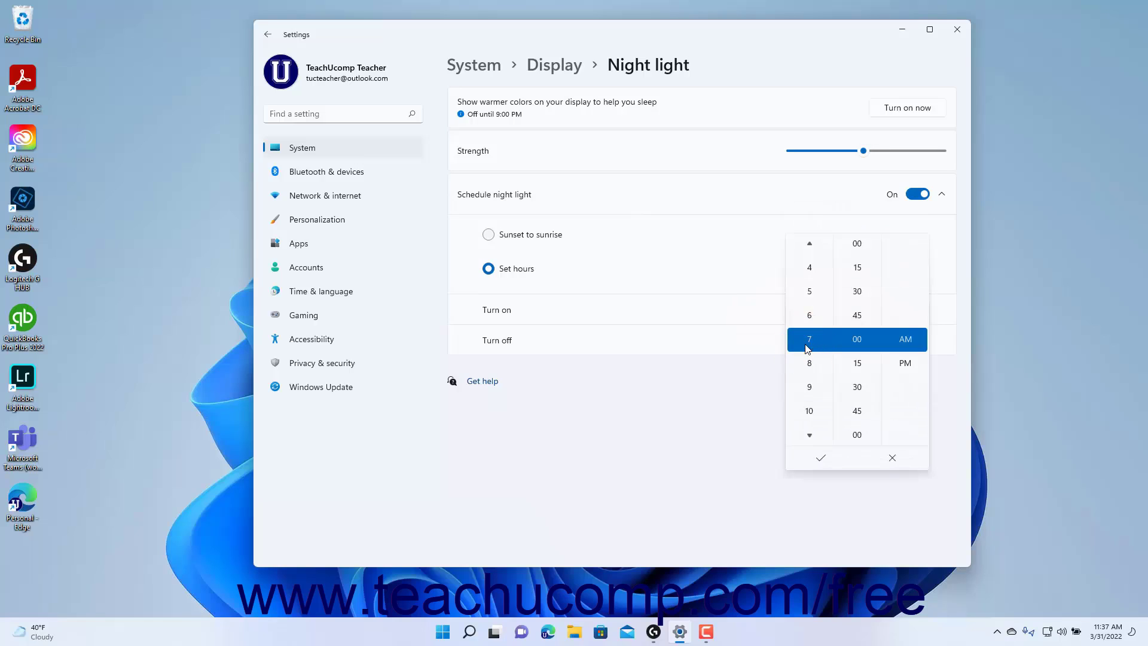
click(764, 346)
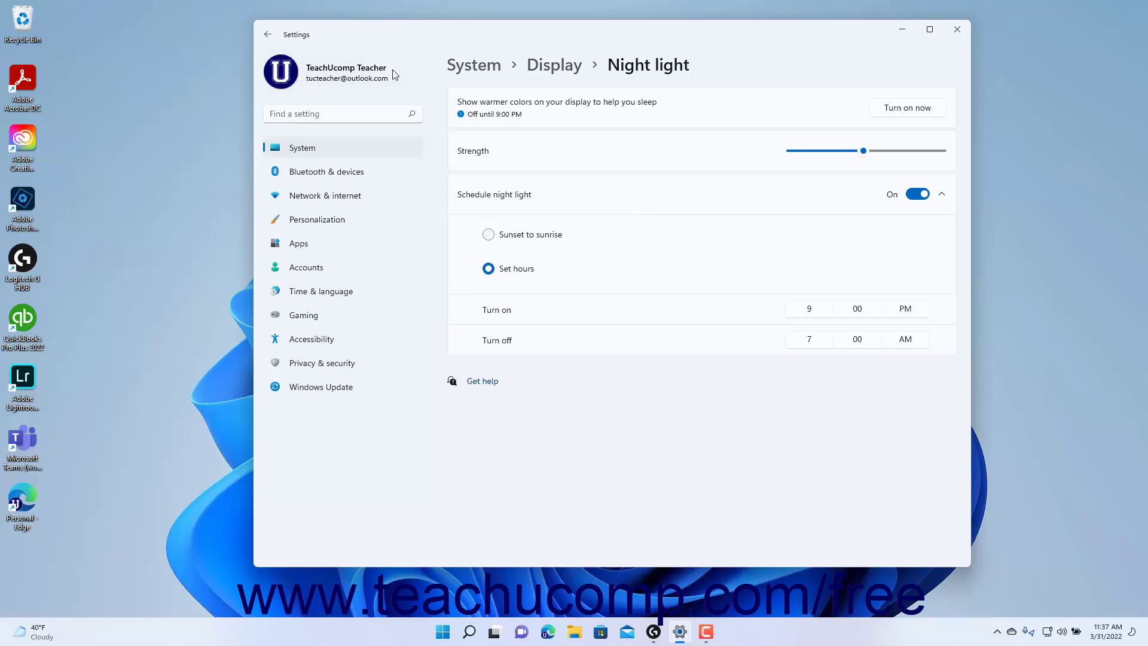
Step: Open HDR settings for Display 1: Internal Display and review its display capabilities
click(269, 34)
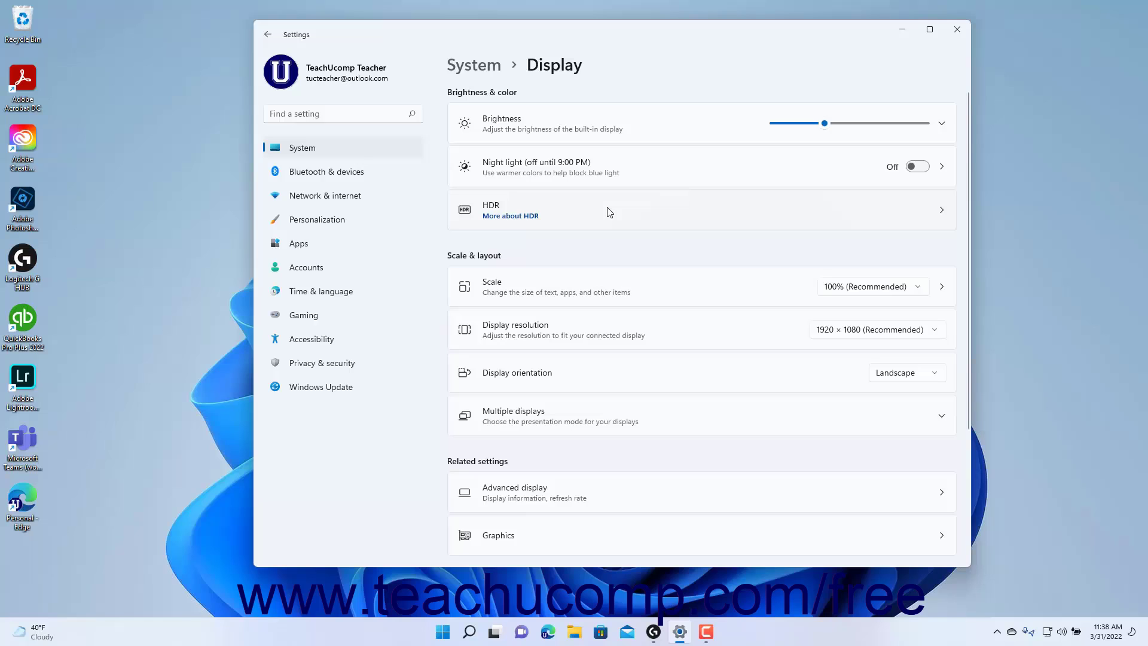
click(609, 212)
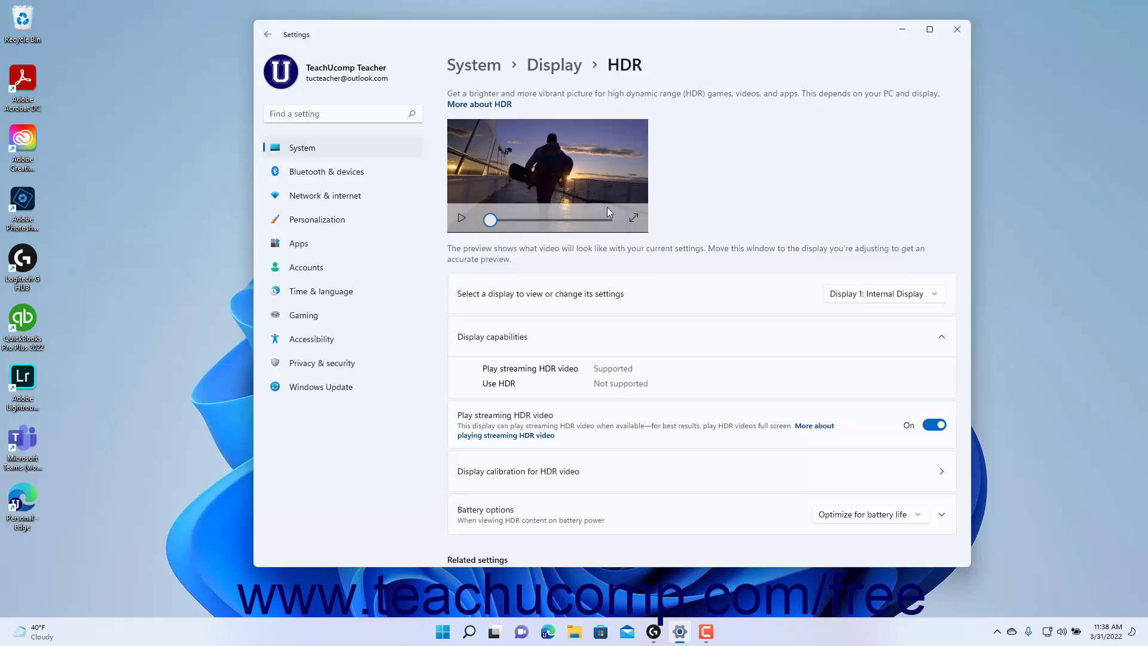
click(937, 299)
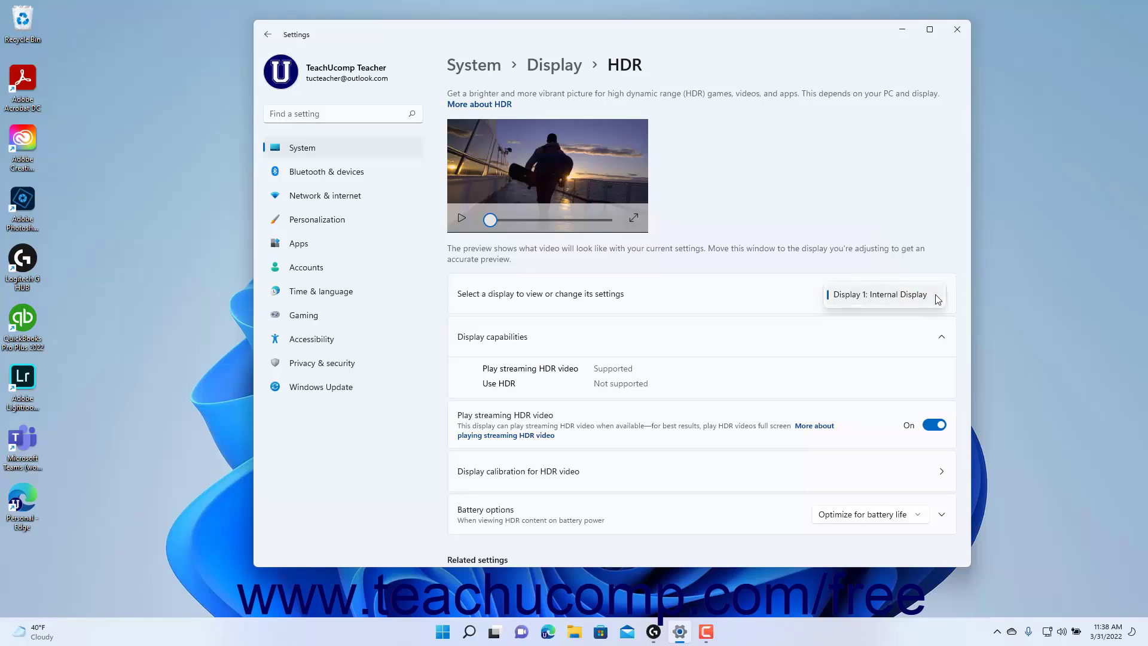
click(937, 299)
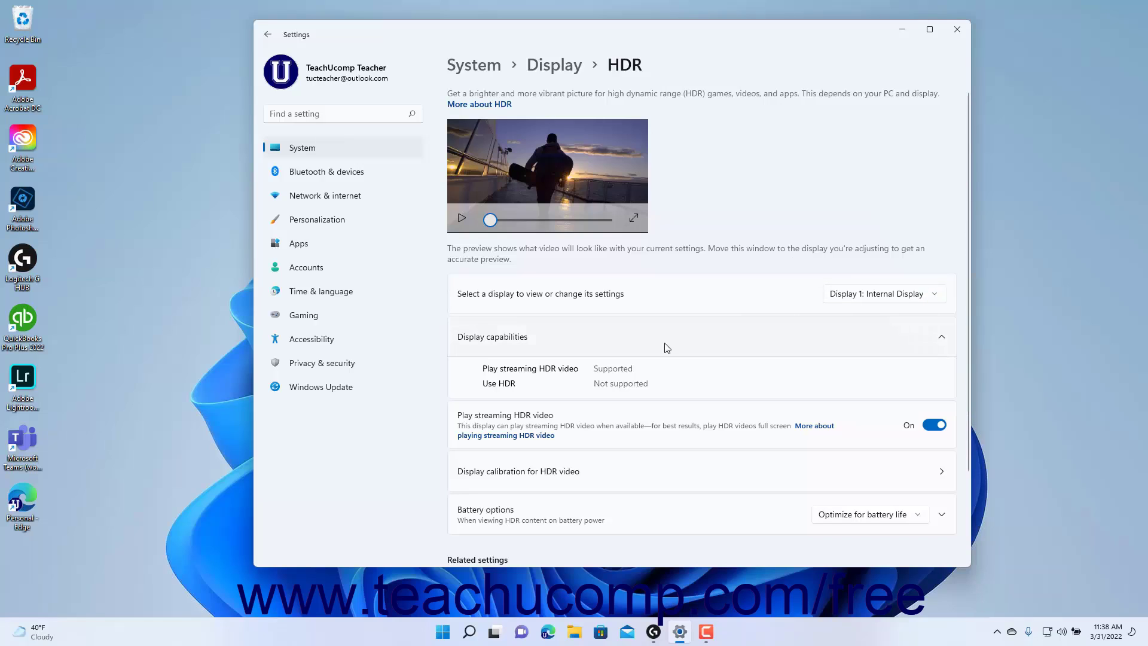
click(630, 339)
click(629, 339)
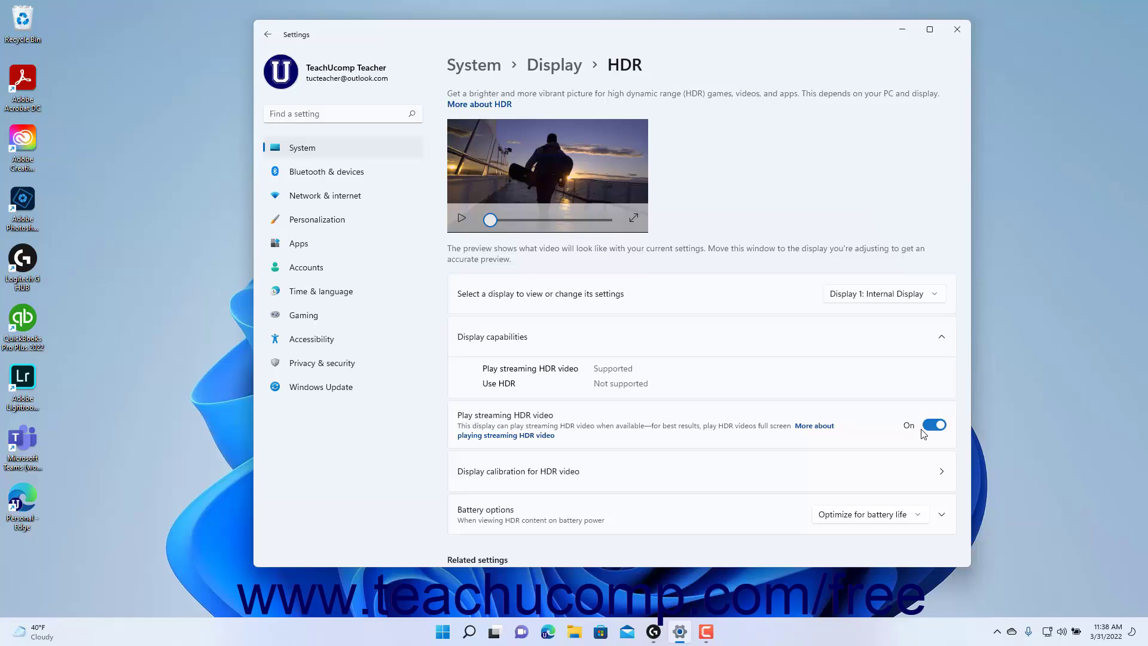
Step: Play and then pause the HDR preview video
click(462, 219)
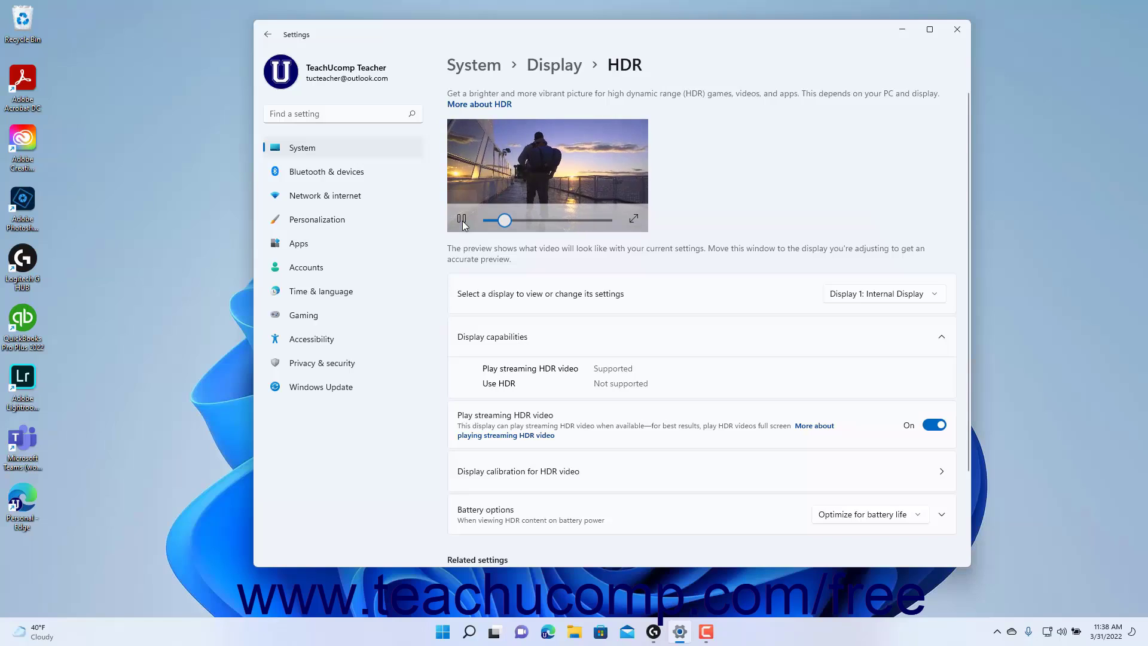
click(461, 219)
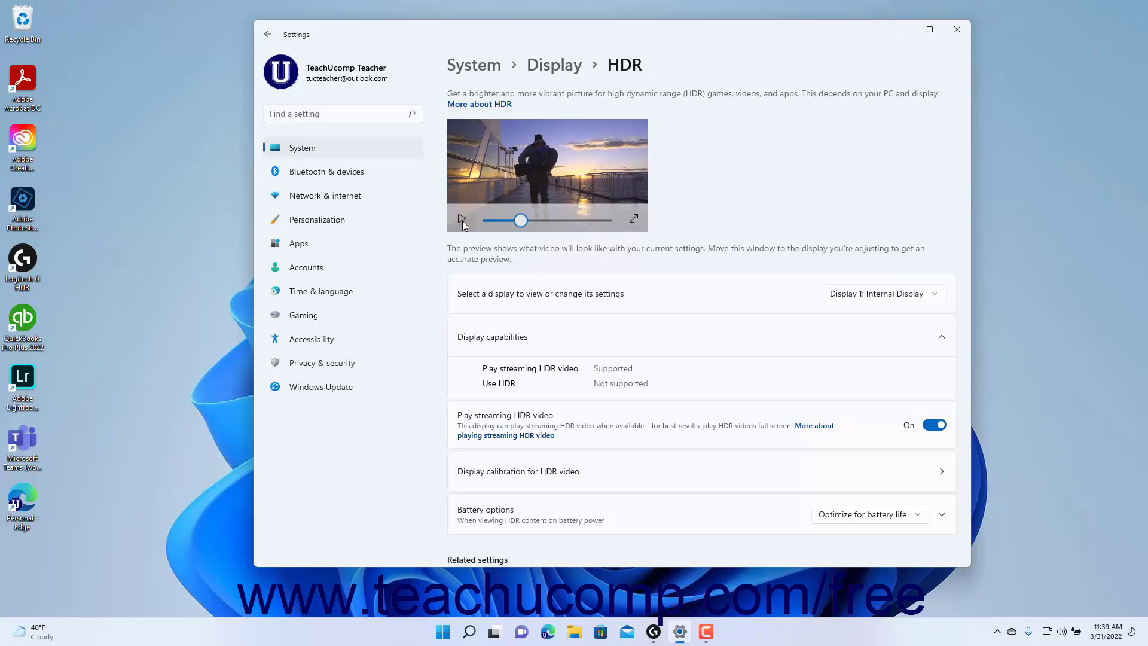
click(576, 479)
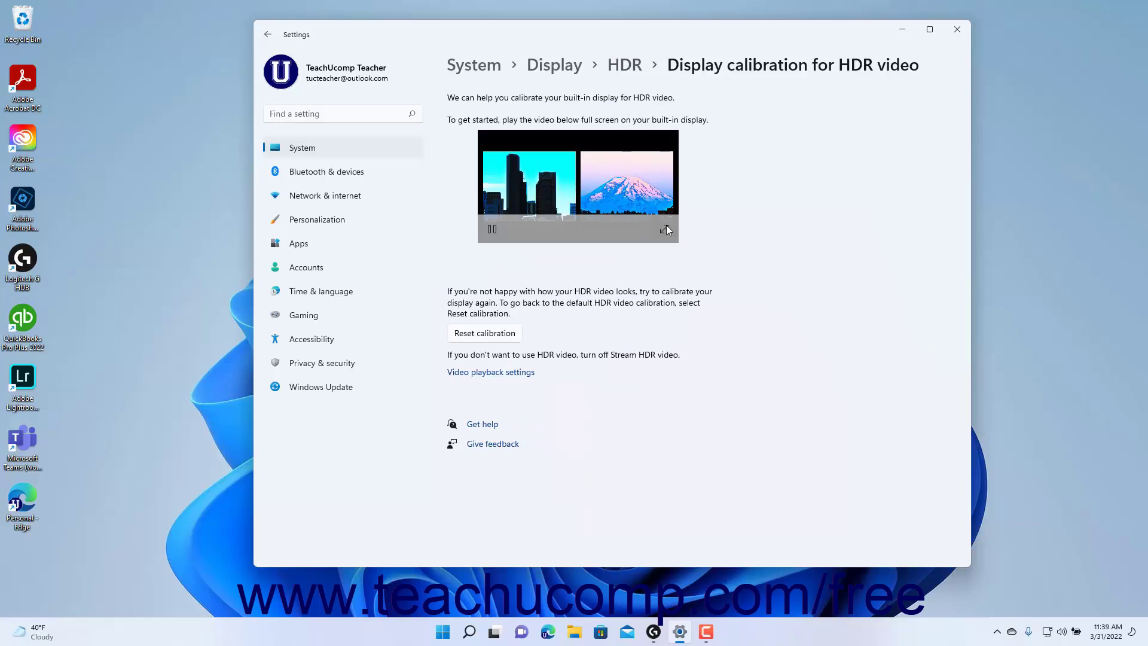
Step: Watch the HDR calibration video full screen, exit it, and reset calibration to default
click(662, 229)
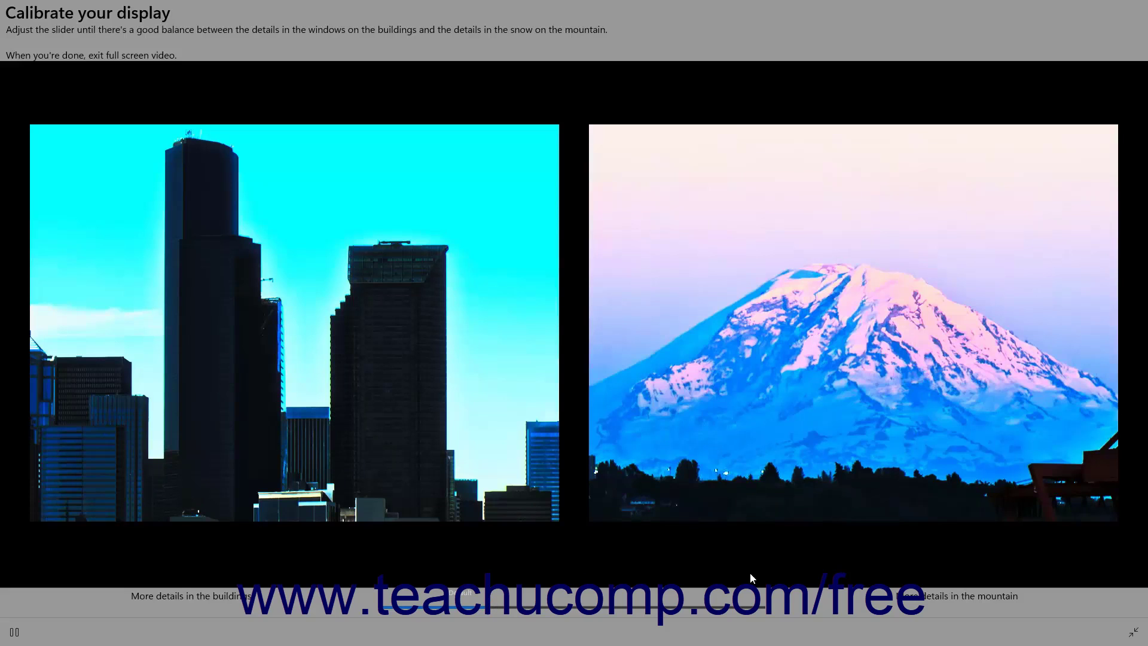
click(1133, 632)
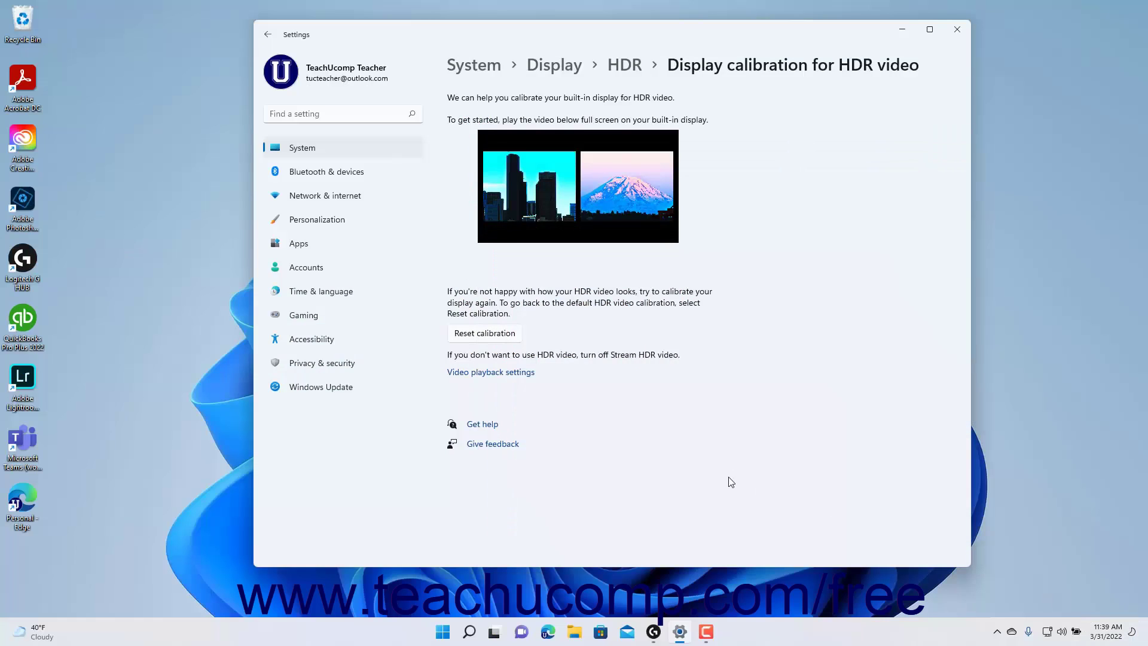
click(509, 339)
Step: Keep HDR battery options optimized for battery life, with HDR streaming on battery unchecked
click(622, 66)
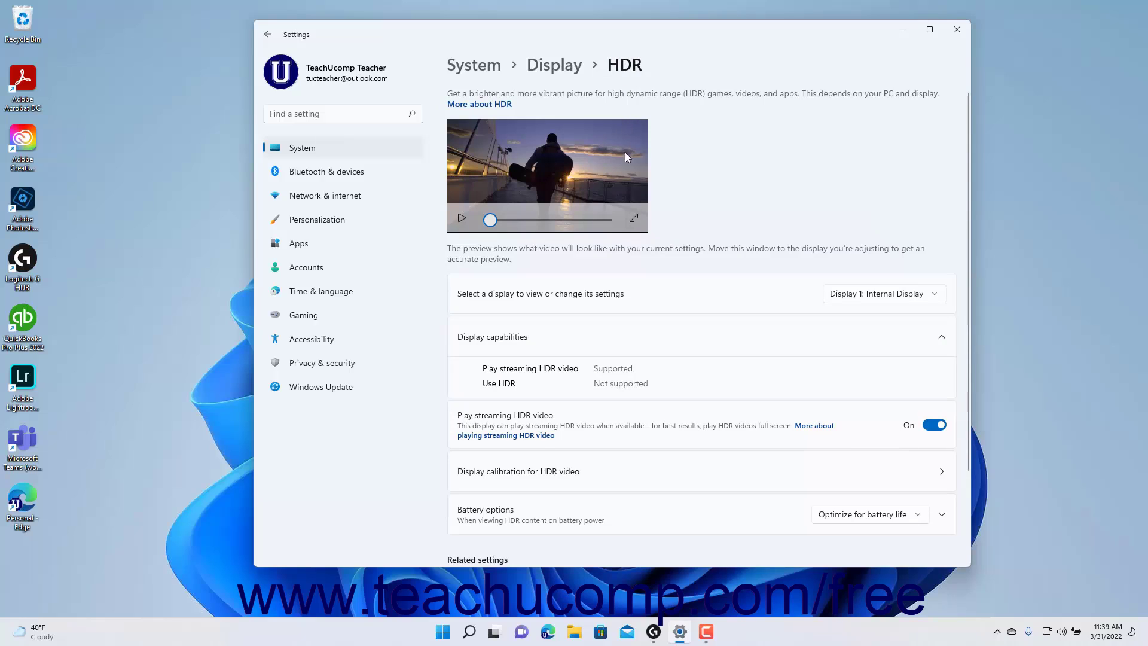
click(872, 523)
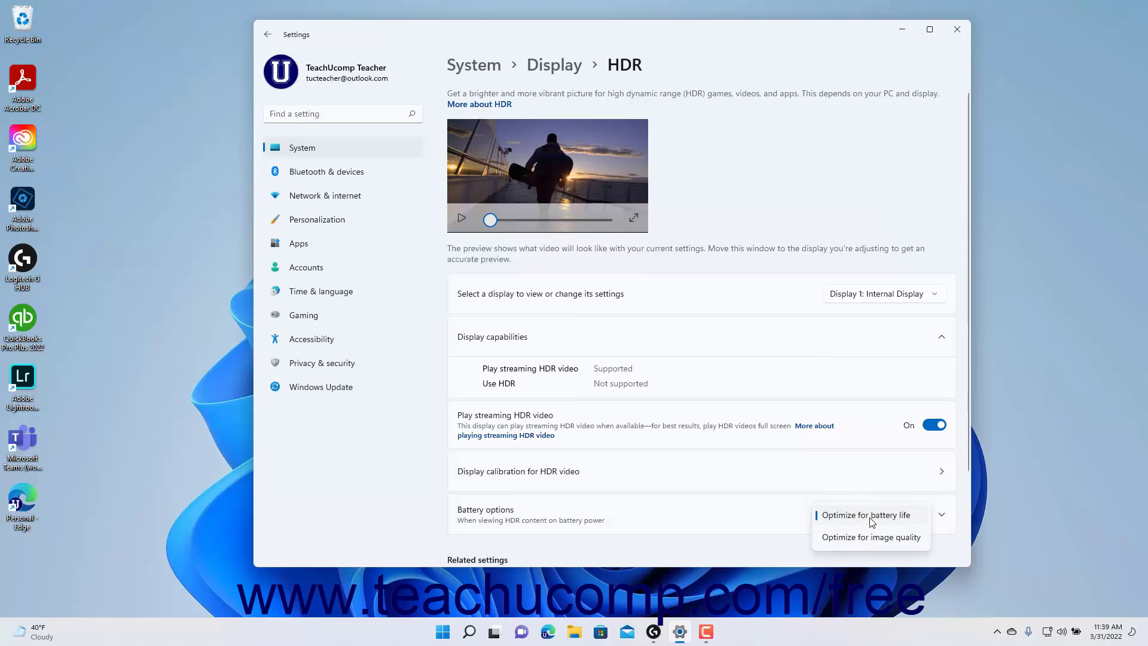
click(873, 522)
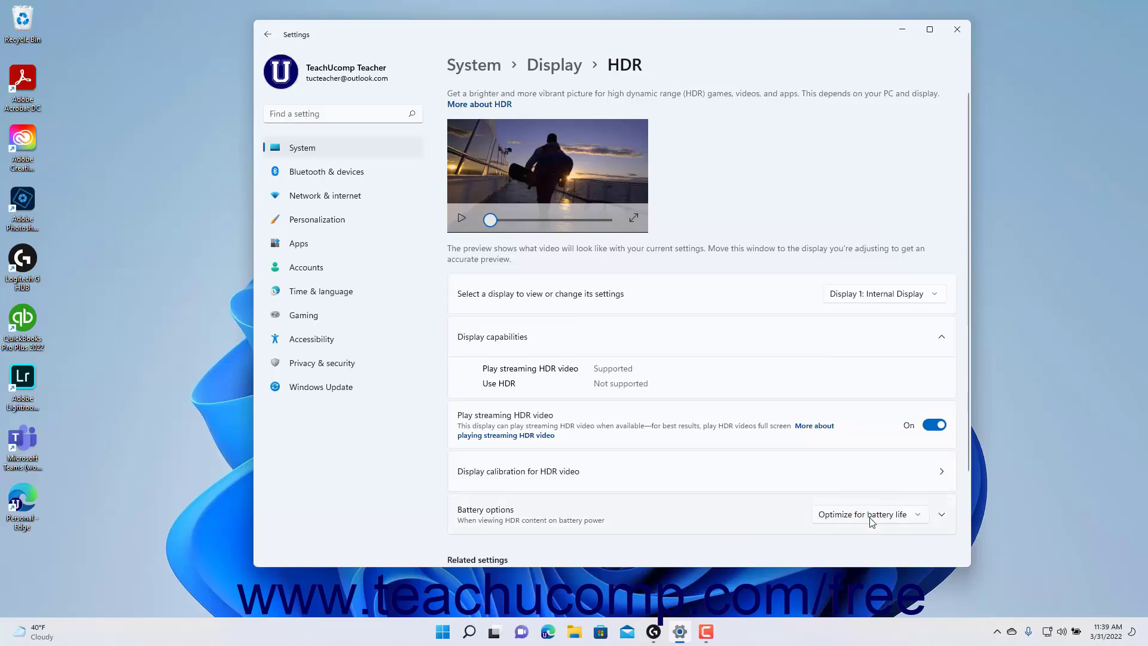
click(675, 517)
scroll(677, 515, down, 3)
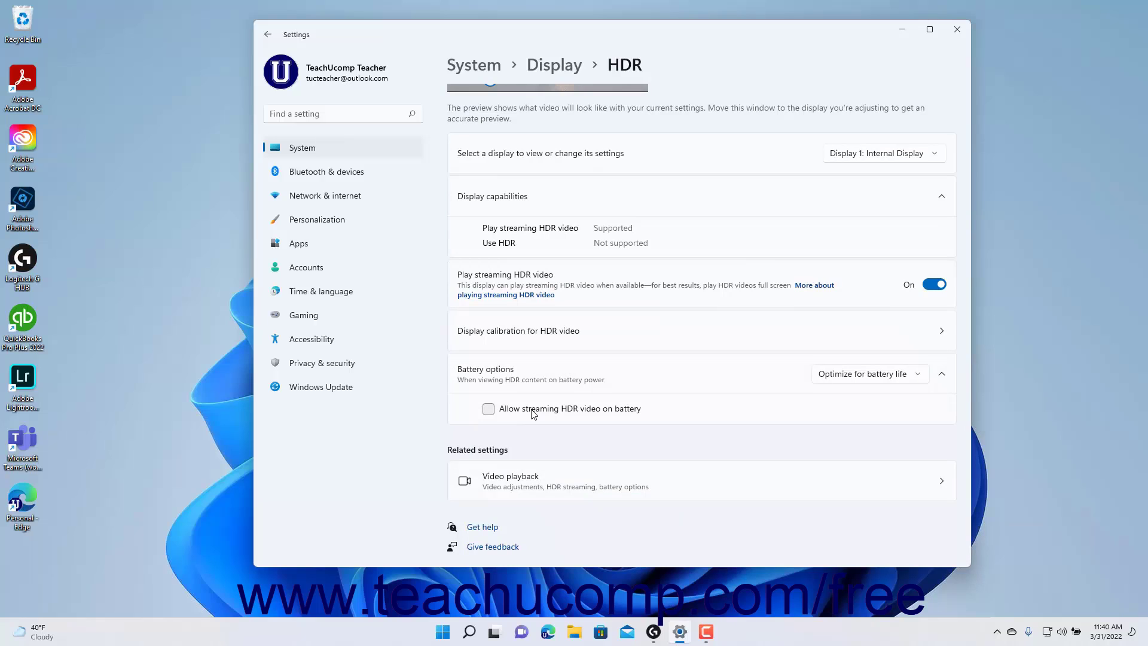
Step: Back on Display settings, leave Scale at 100% (Recommended) and view Custom scaling
click(554, 66)
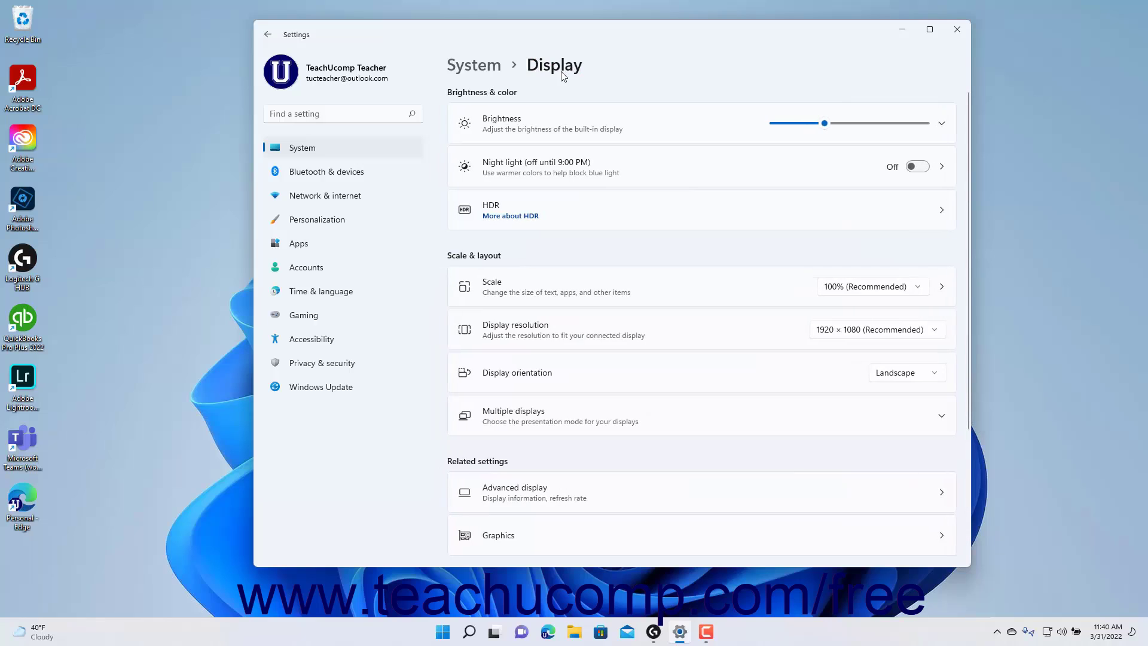
click(513, 258)
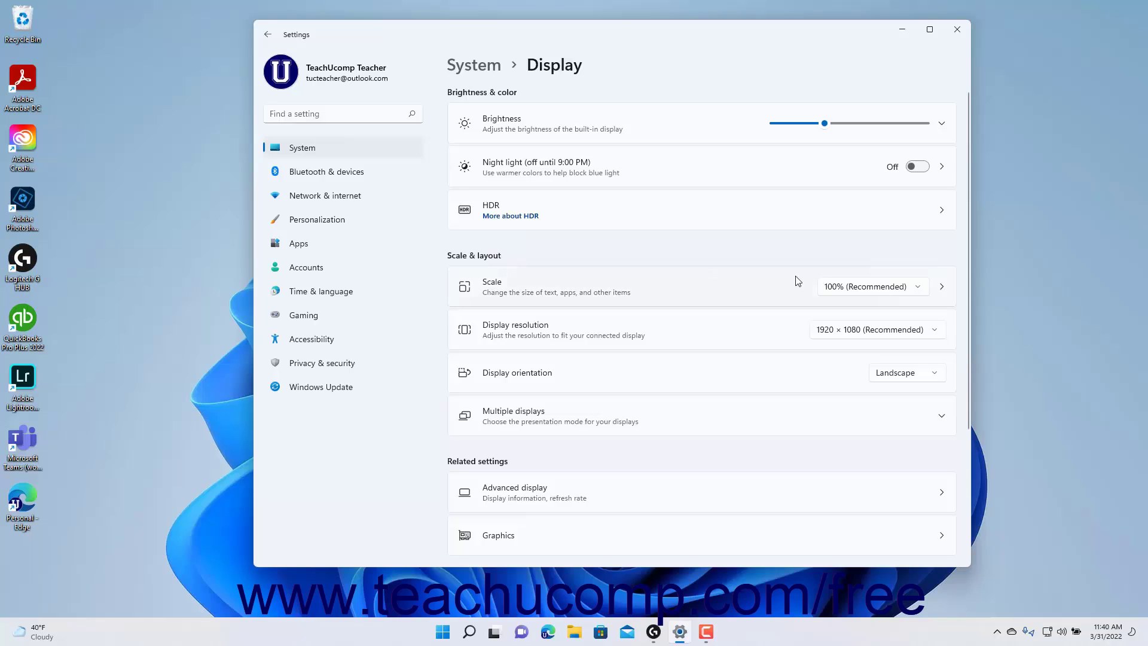
click(924, 293)
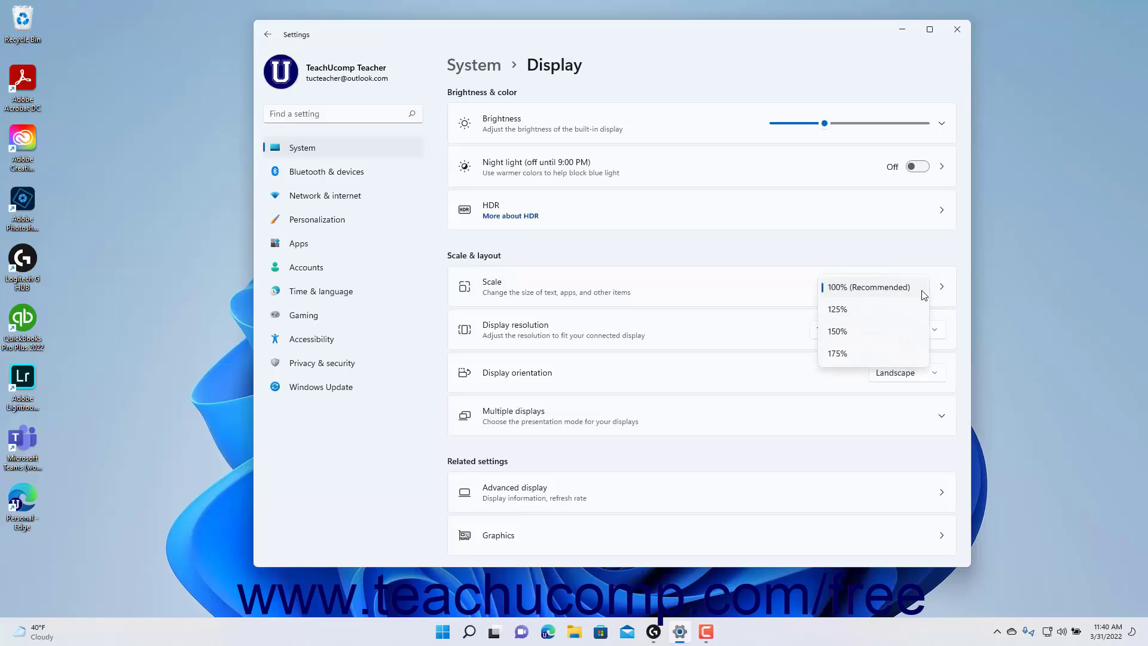
click(925, 294)
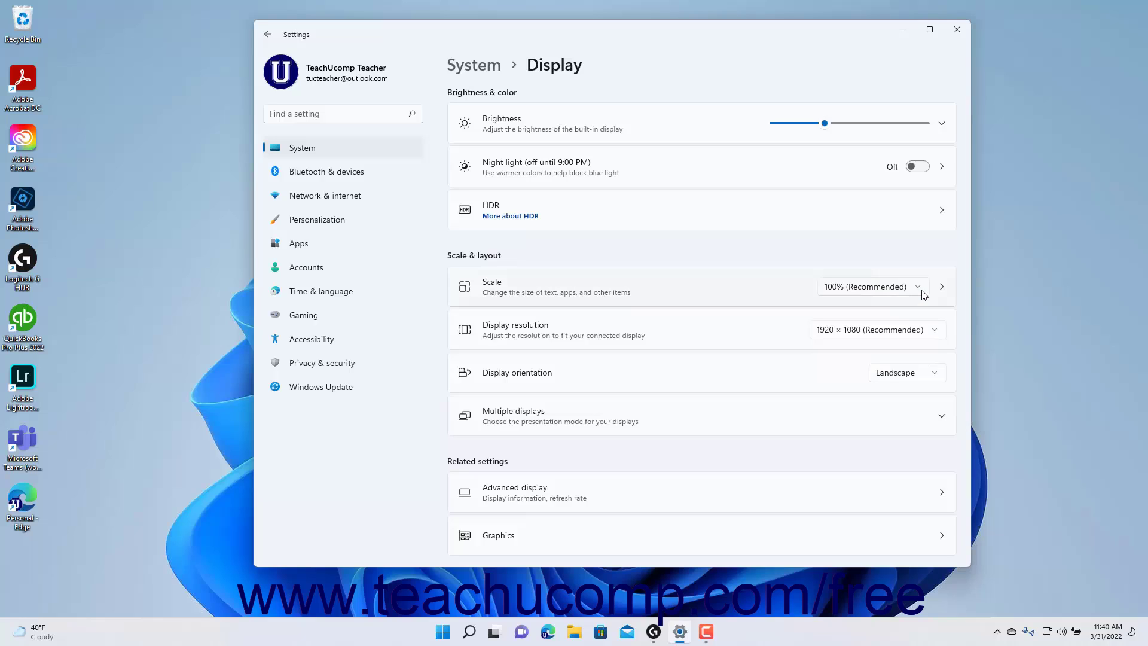
click(711, 296)
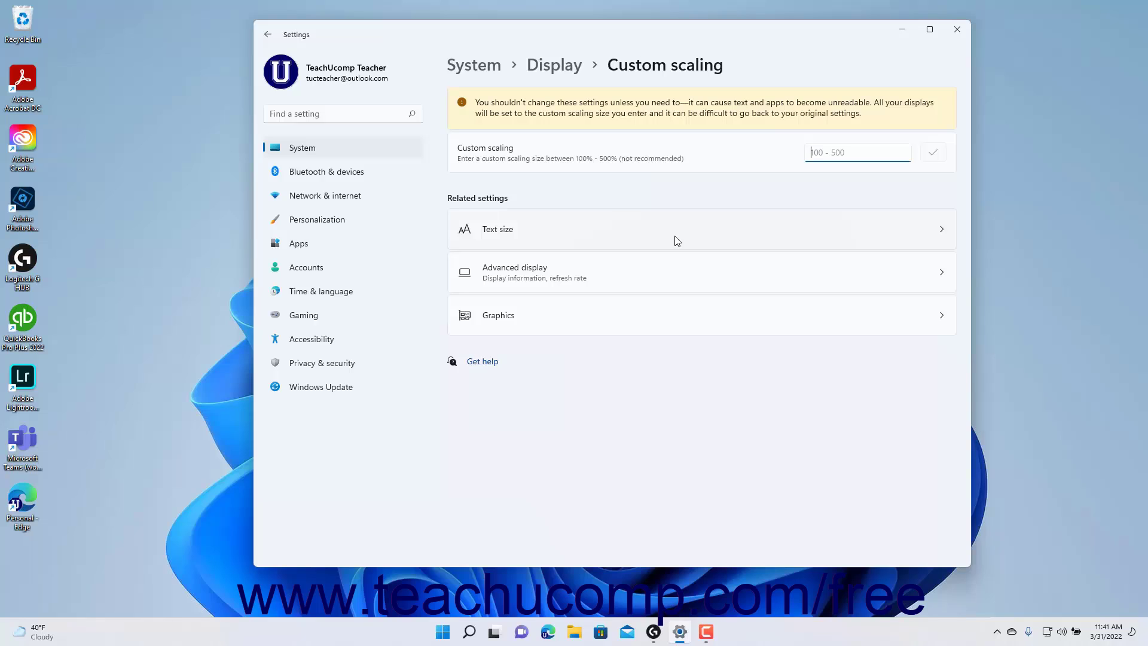
click(826, 151)
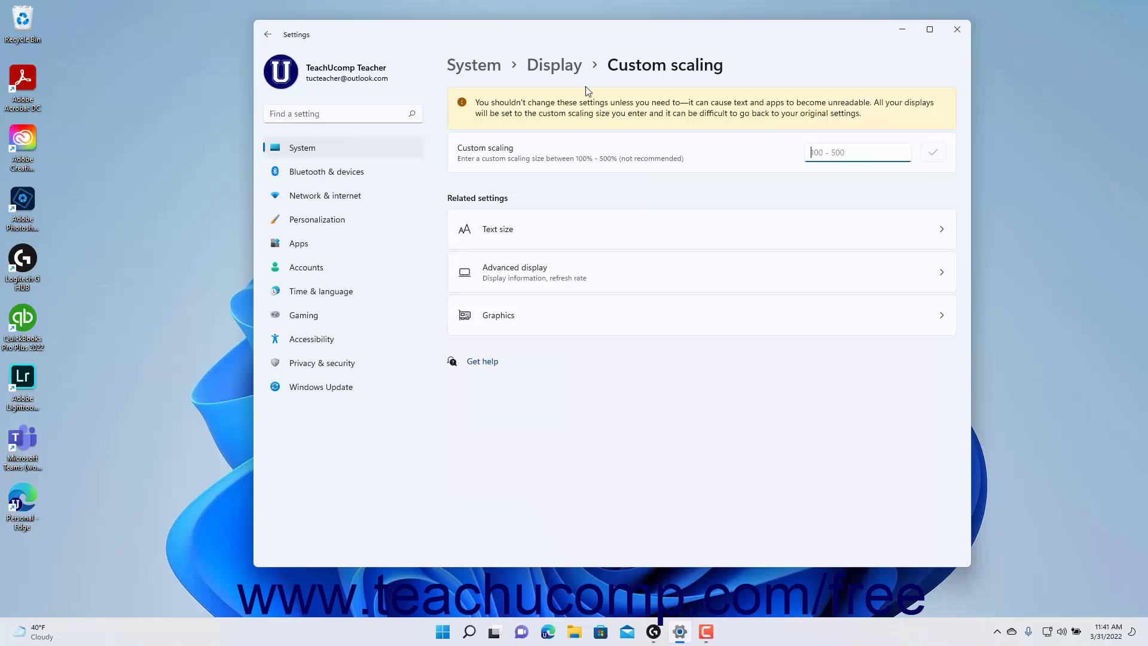
click(554, 65)
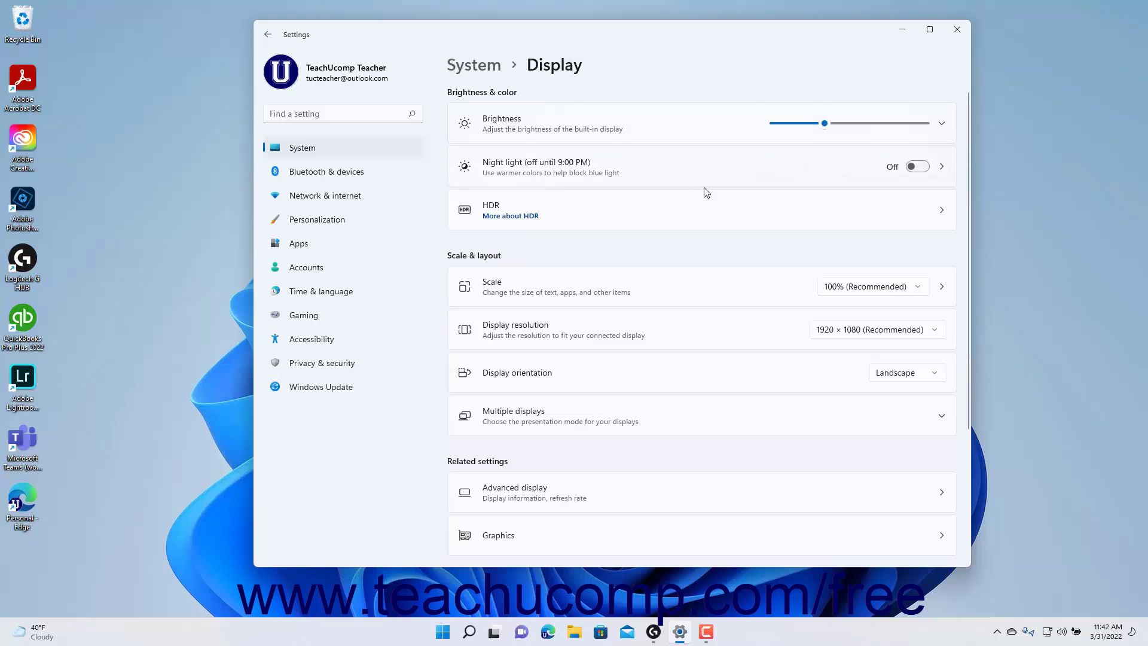
click(936, 331)
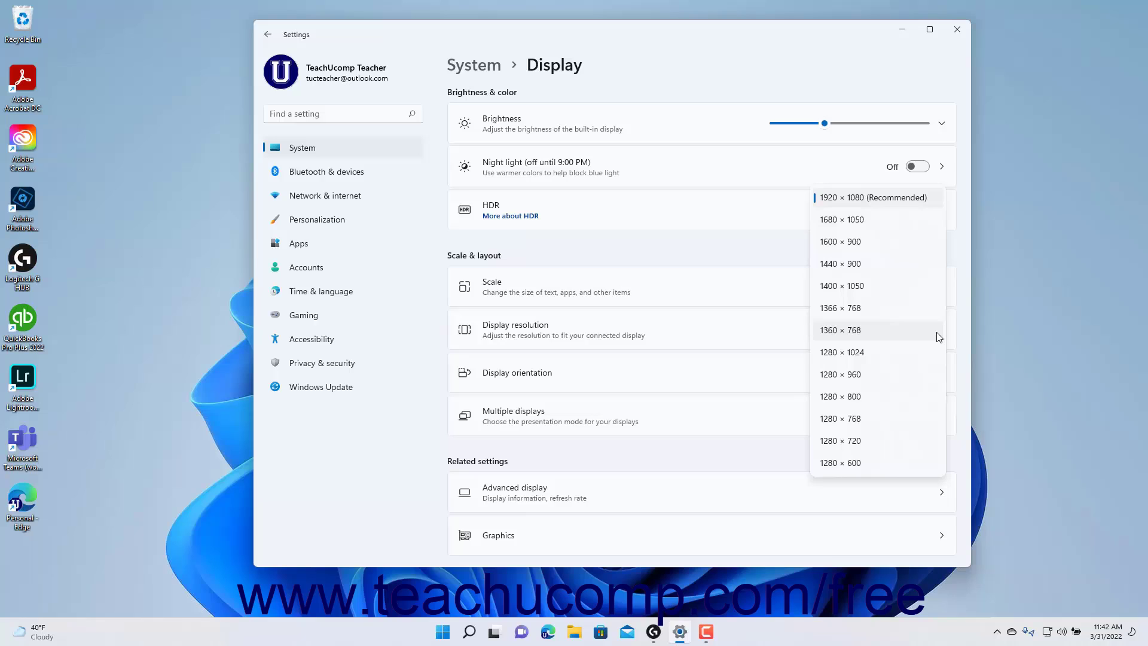
click(779, 337)
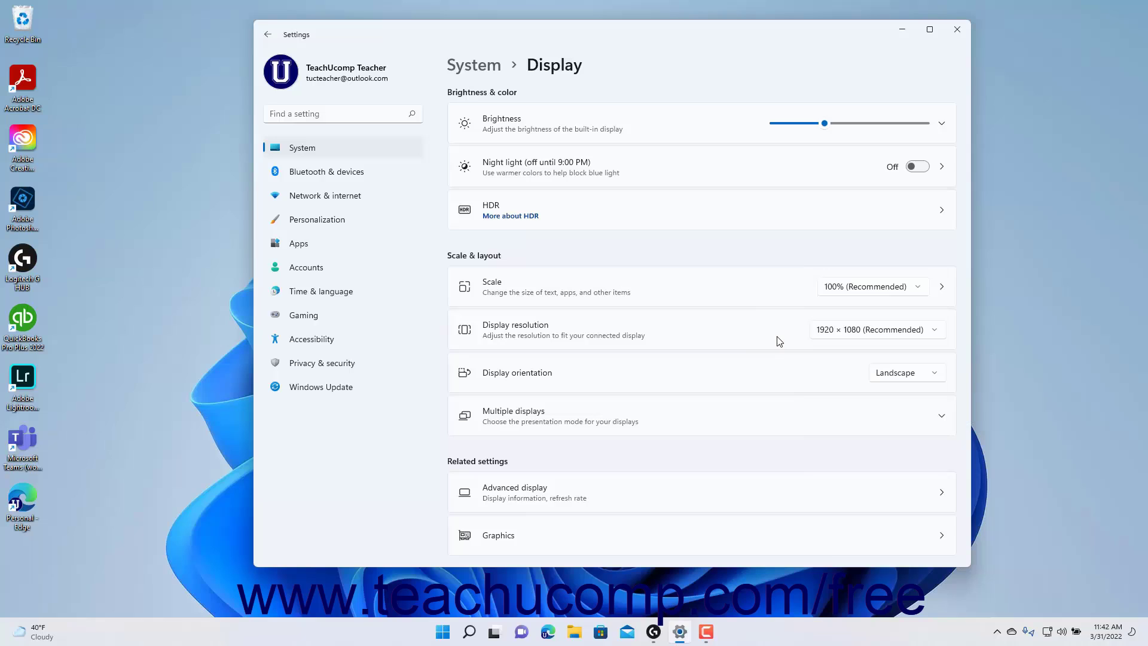
click(904, 373)
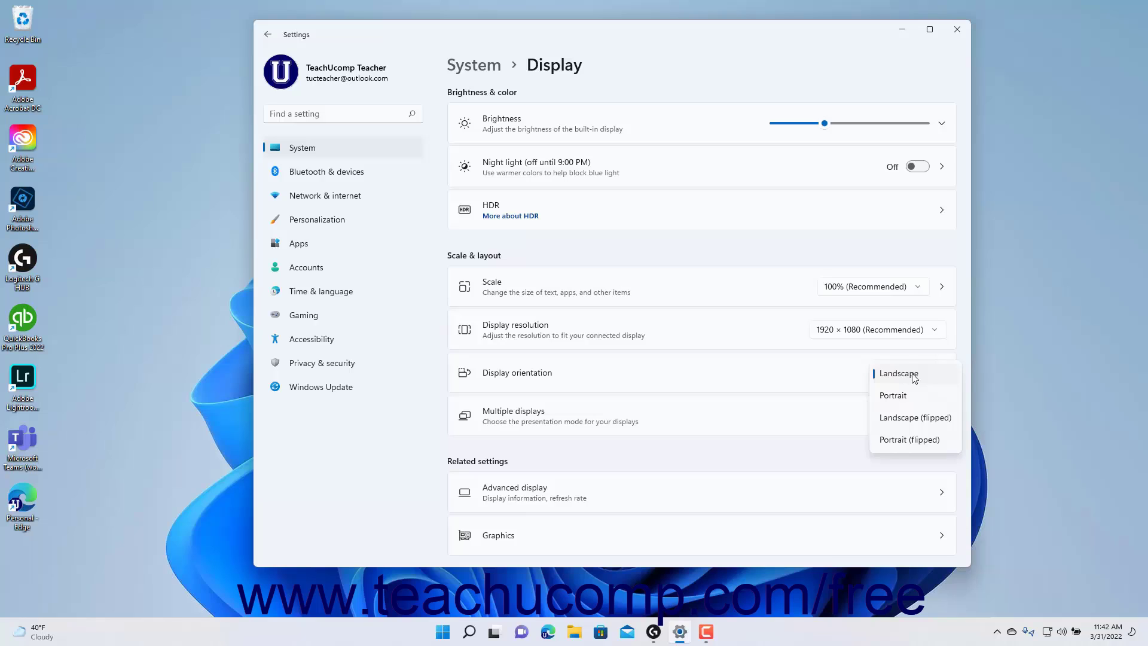
click(834, 372)
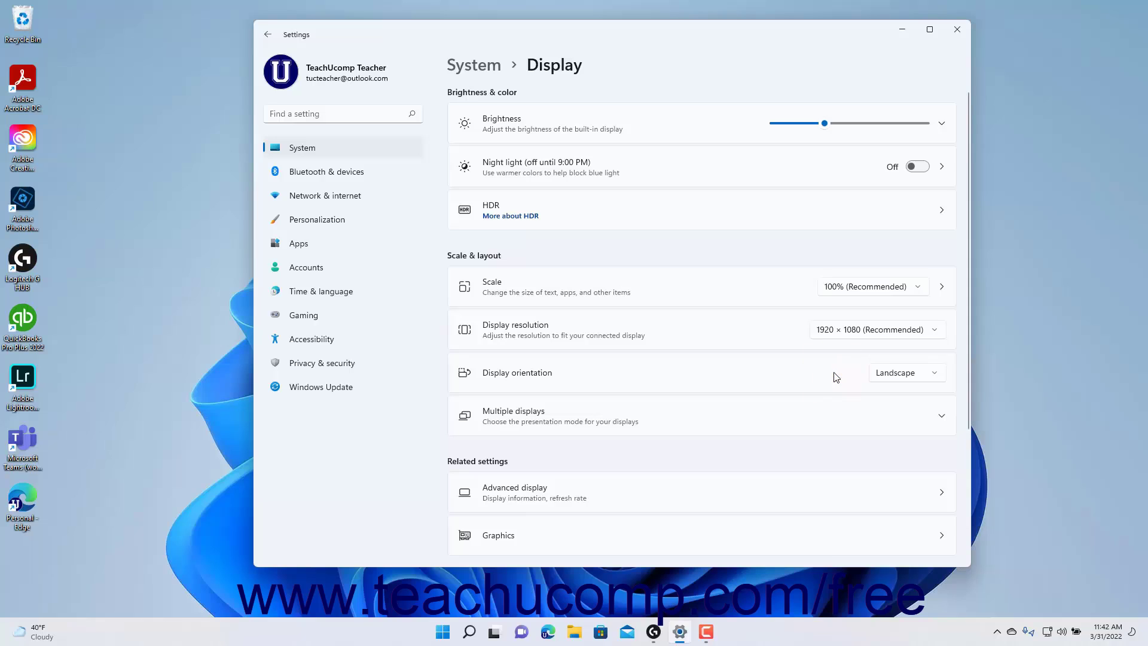
Step: Expand Multiple displays to see window location, detection and wireless display options
click(836, 427)
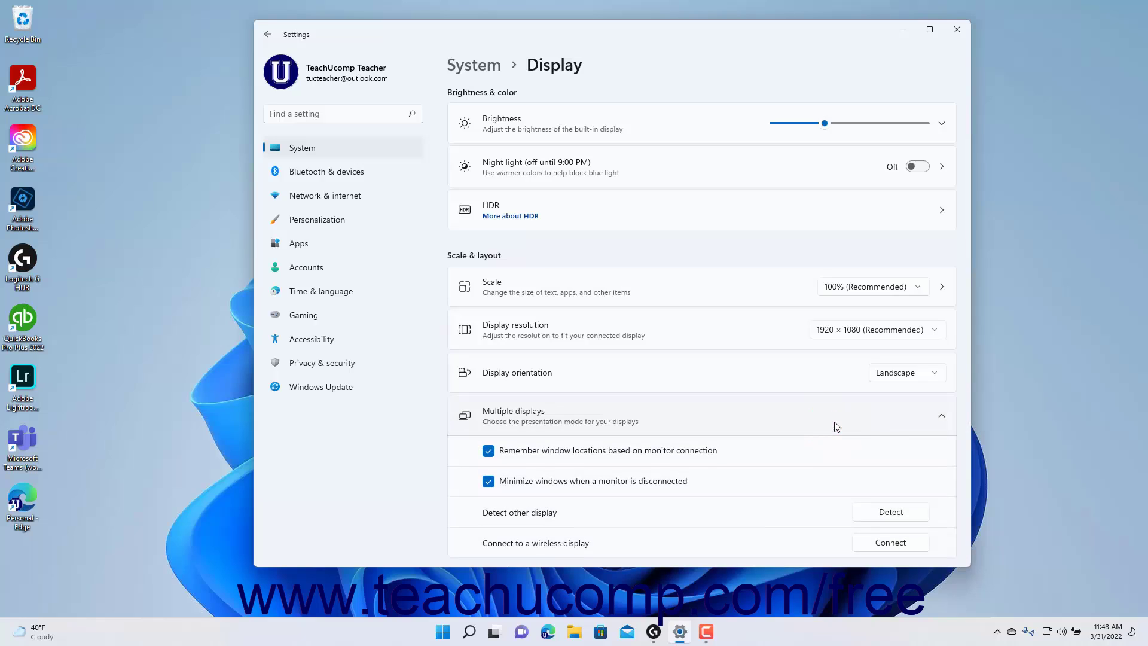
scroll(836, 426, down, 3)
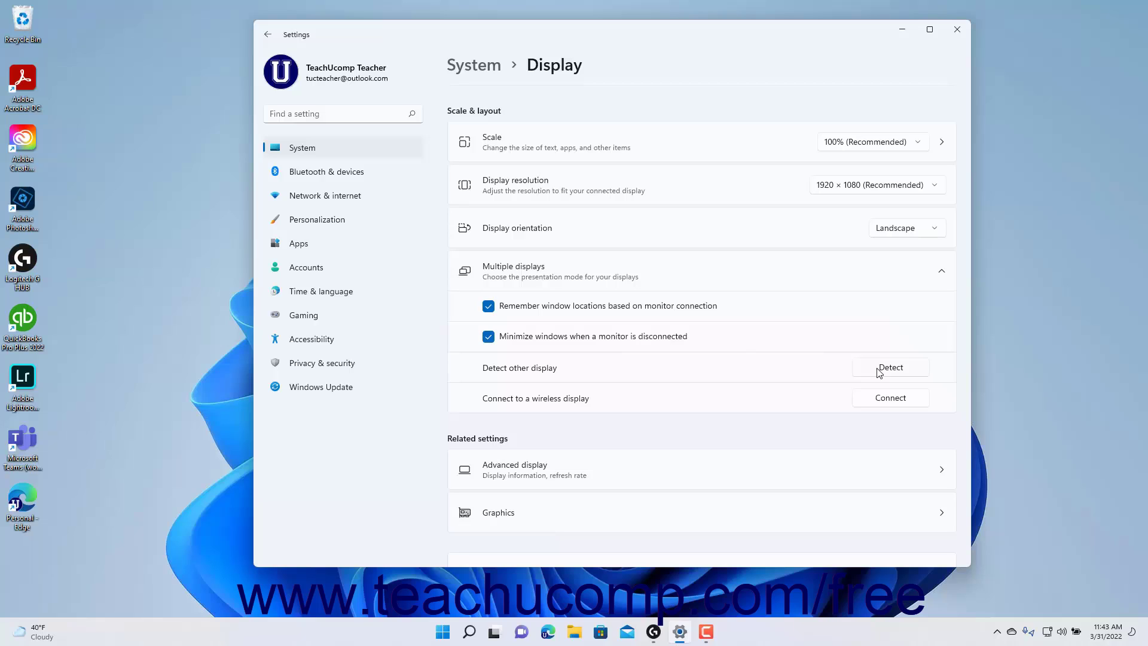
click(885, 403)
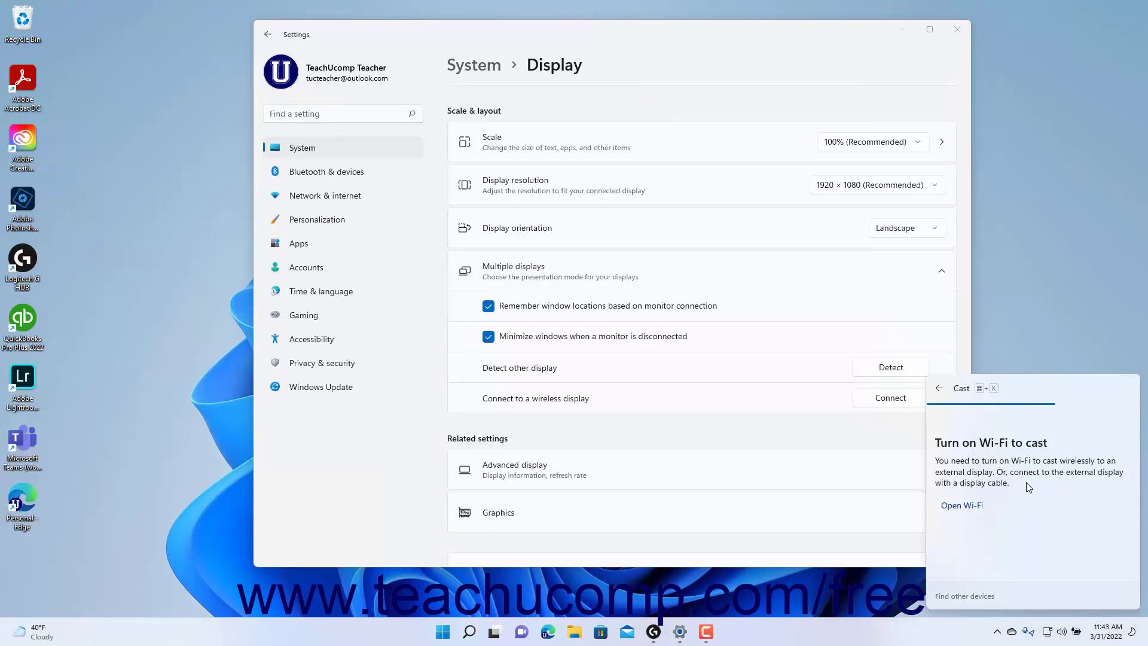
click(939, 388)
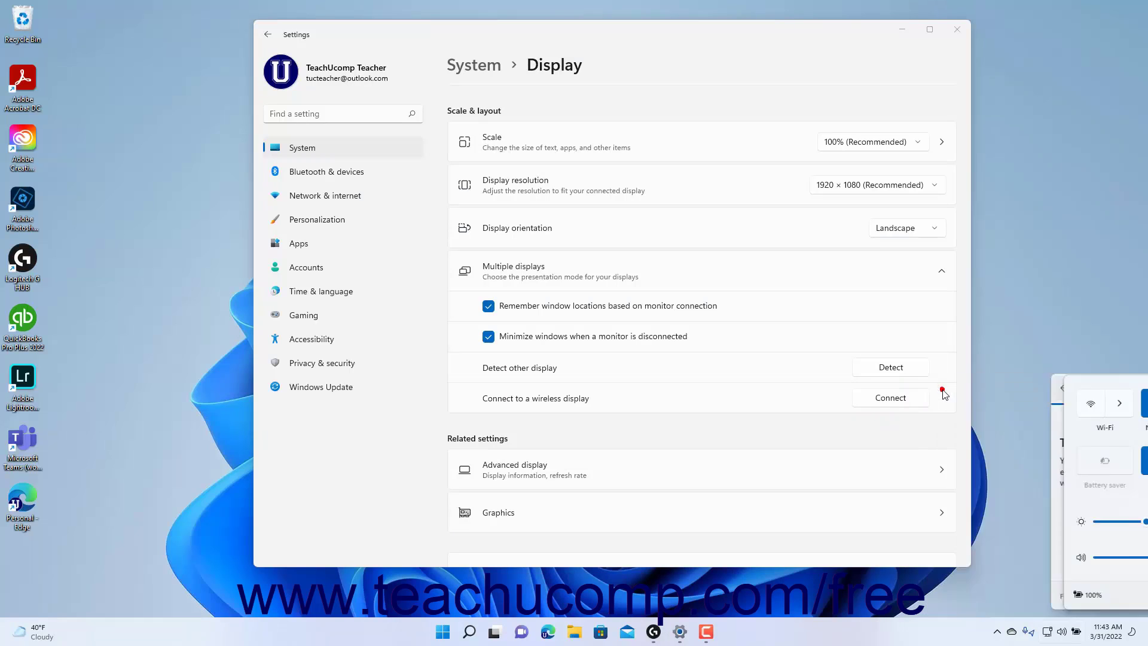
click(826, 373)
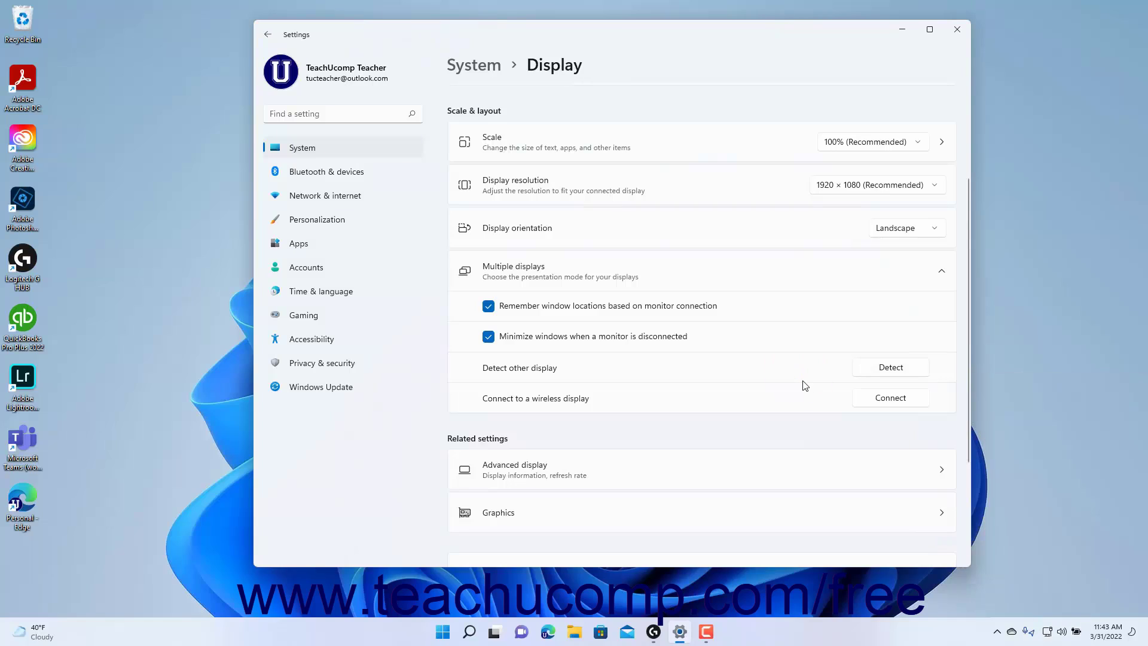
Step: View Advanced display info for Display 1: Internal Display, showing 1920 × 1080 at 60 Hz
click(520, 468)
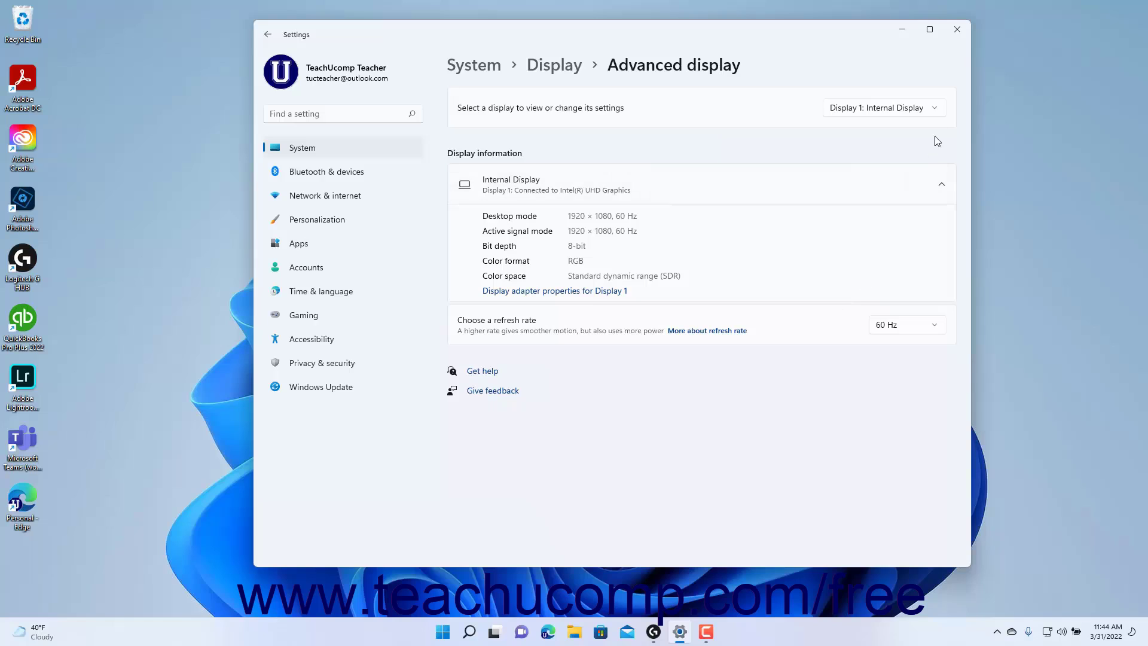
click(936, 112)
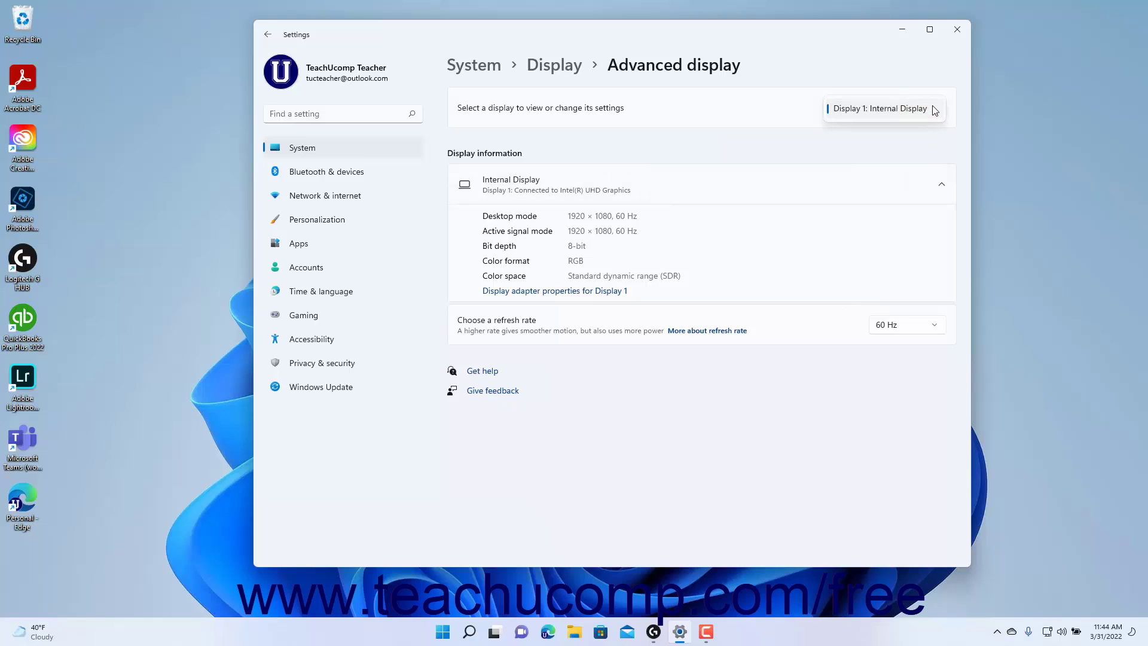
click(934, 111)
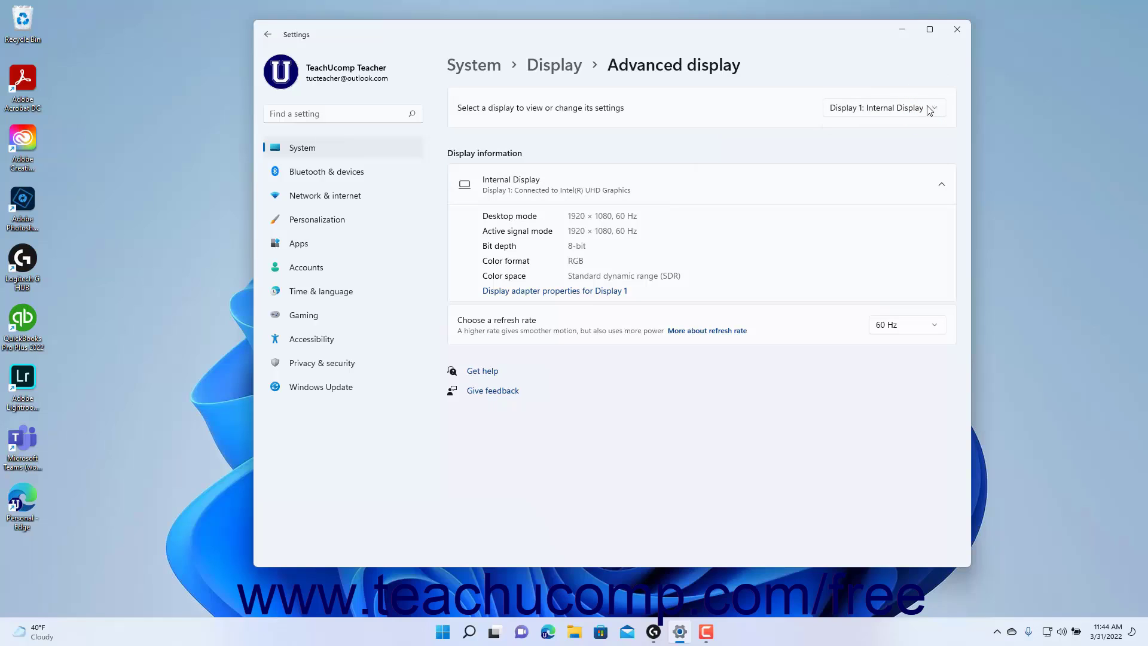
click(534, 293)
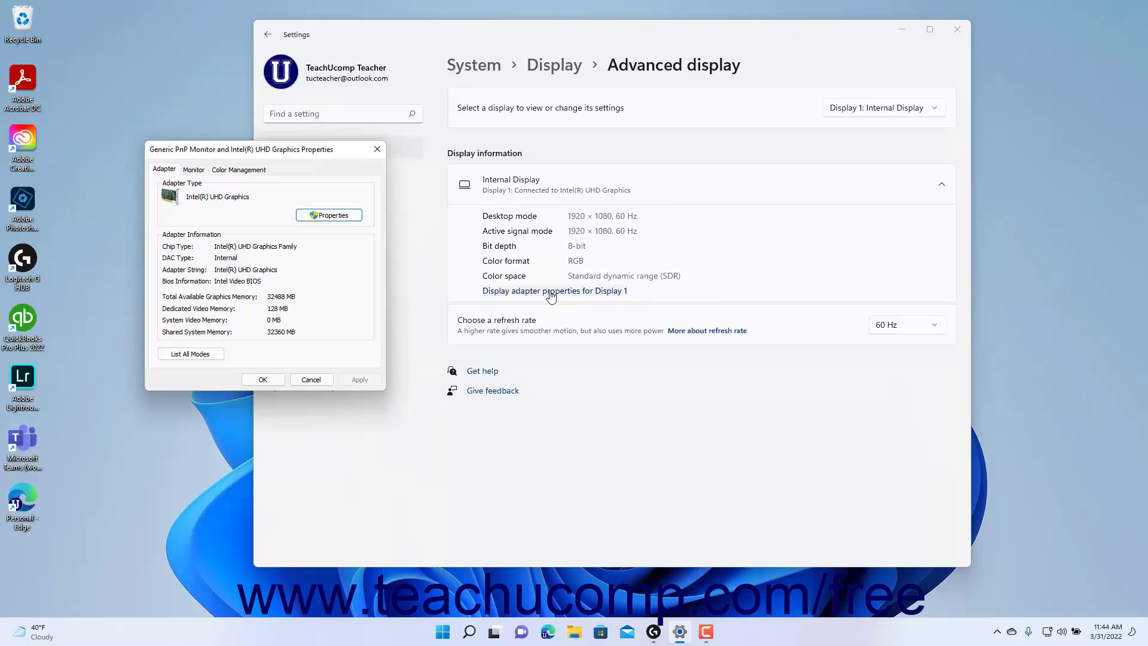
click(192, 172)
click(235, 172)
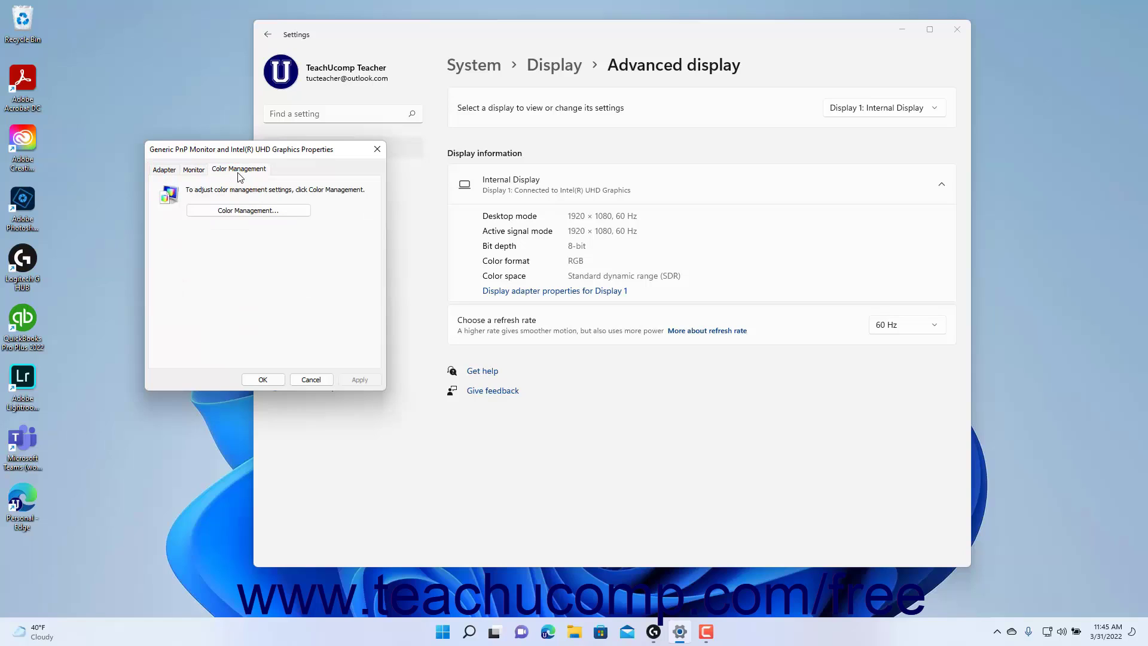
click(262, 380)
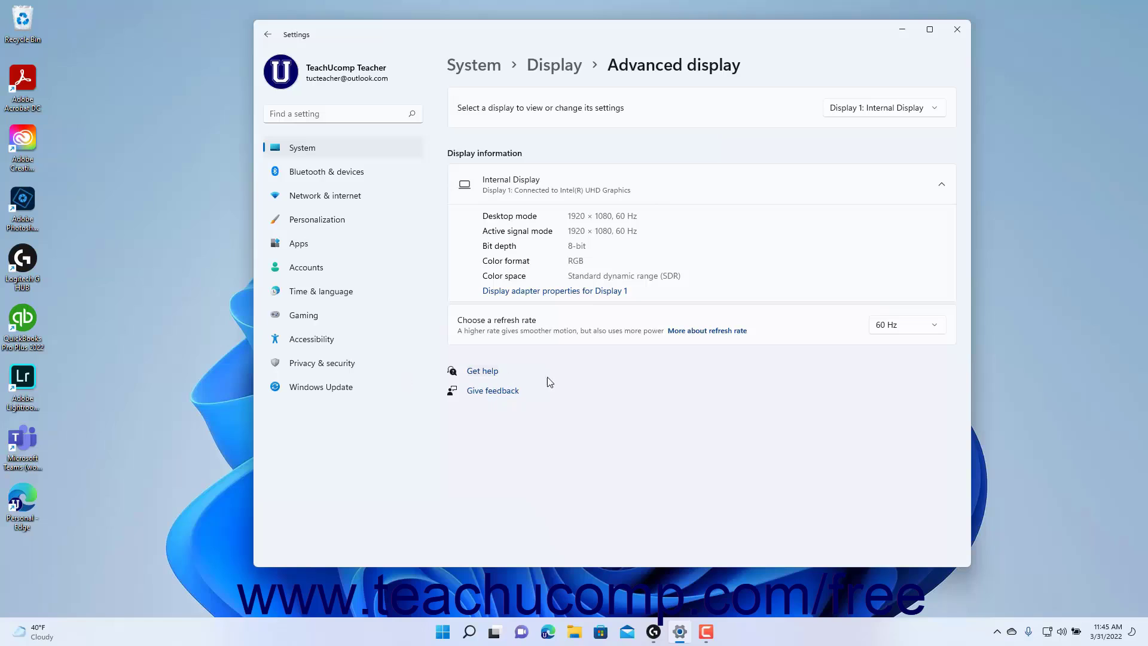
Step: Leave the refresh rate at 60 Hz and return to the main Display page
click(936, 329)
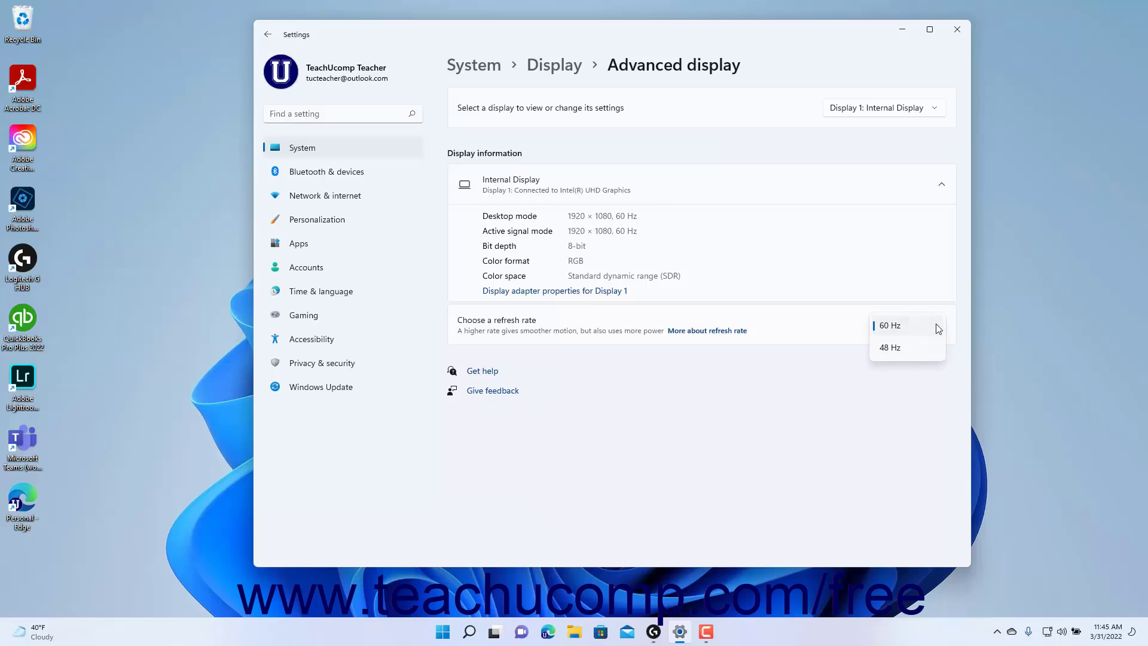
click(936, 326)
click(824, 327)
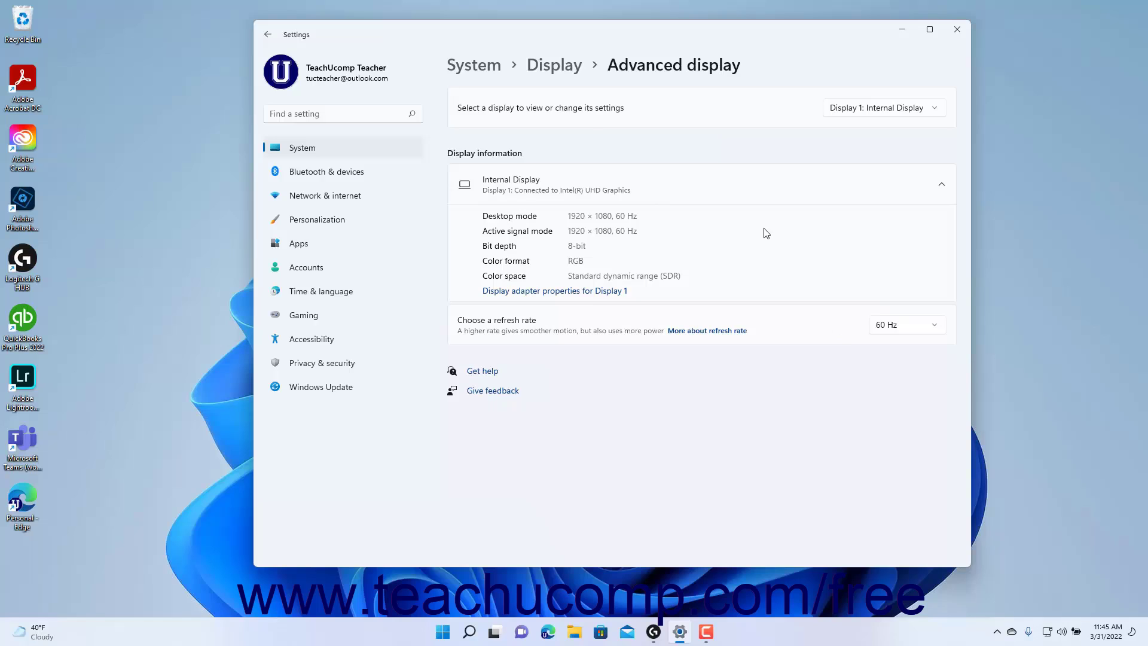
click(559, 71)
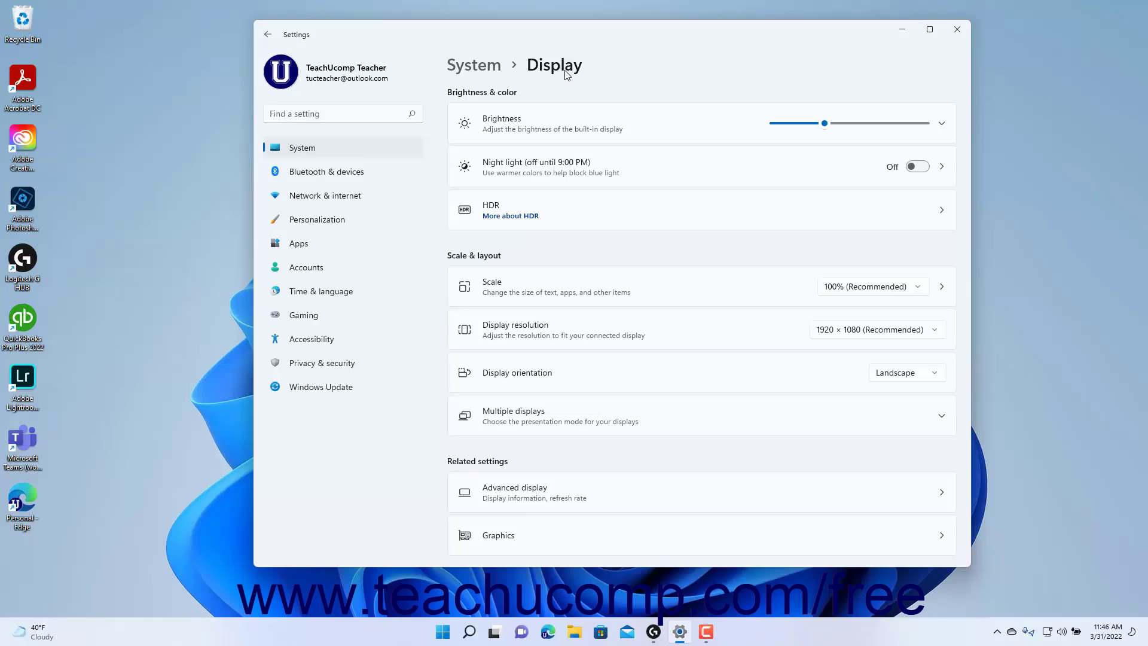
Step: Confirm hardware-accelerated GPU scheduling is On, then view per-app Graphics preferences
click(522, 536)
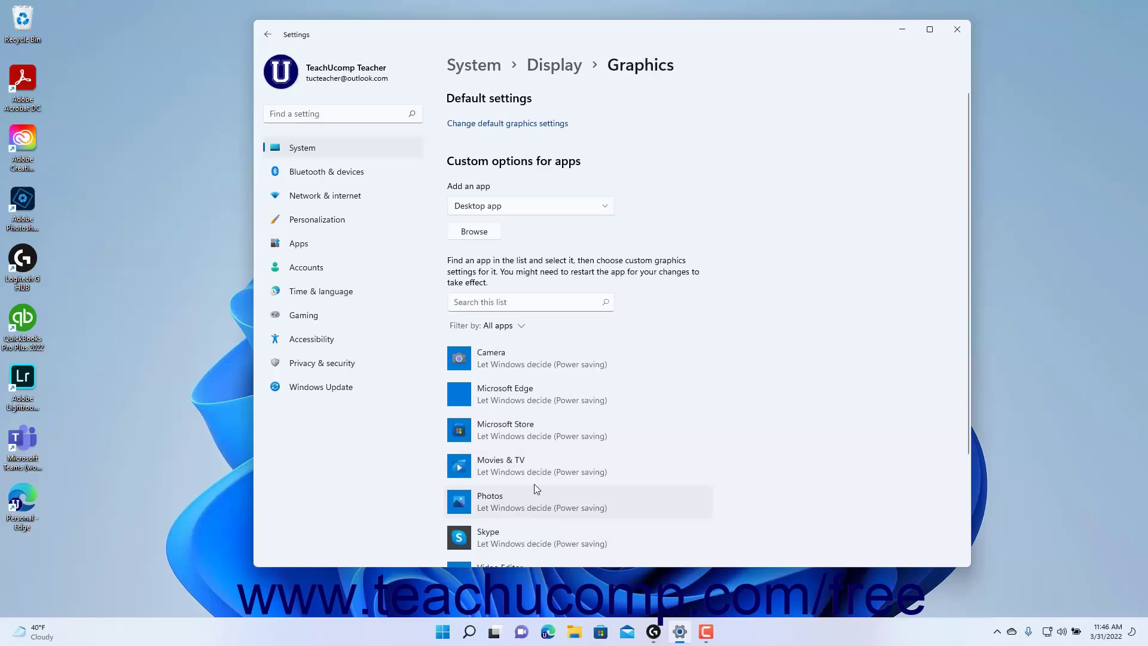
click(511, 124)
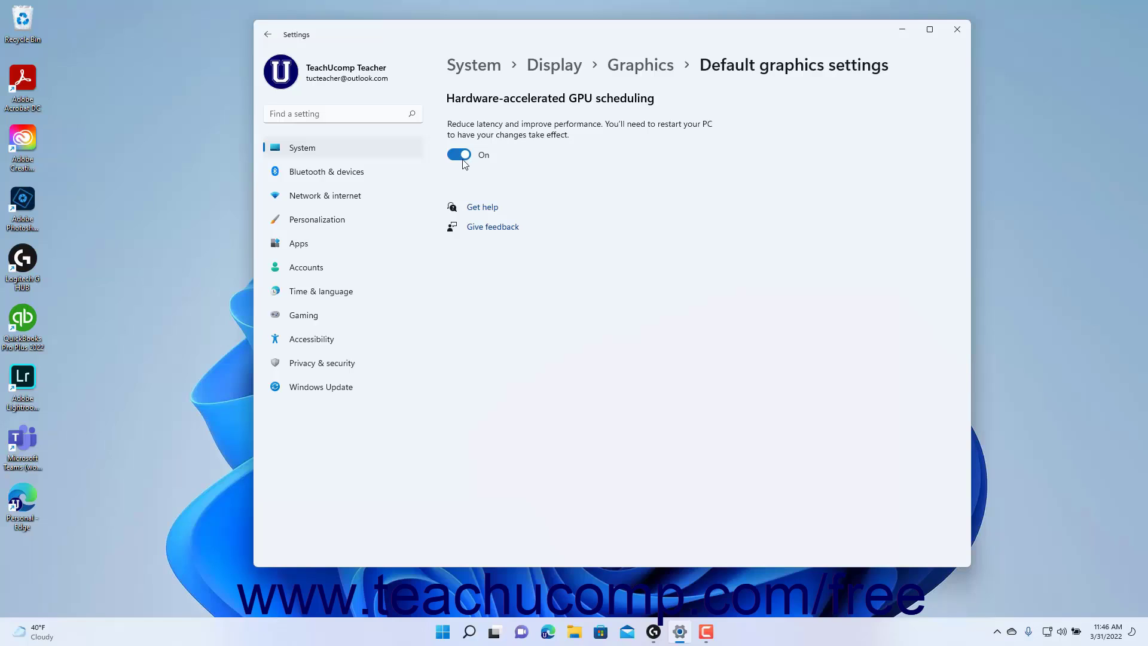
click(621, 71)
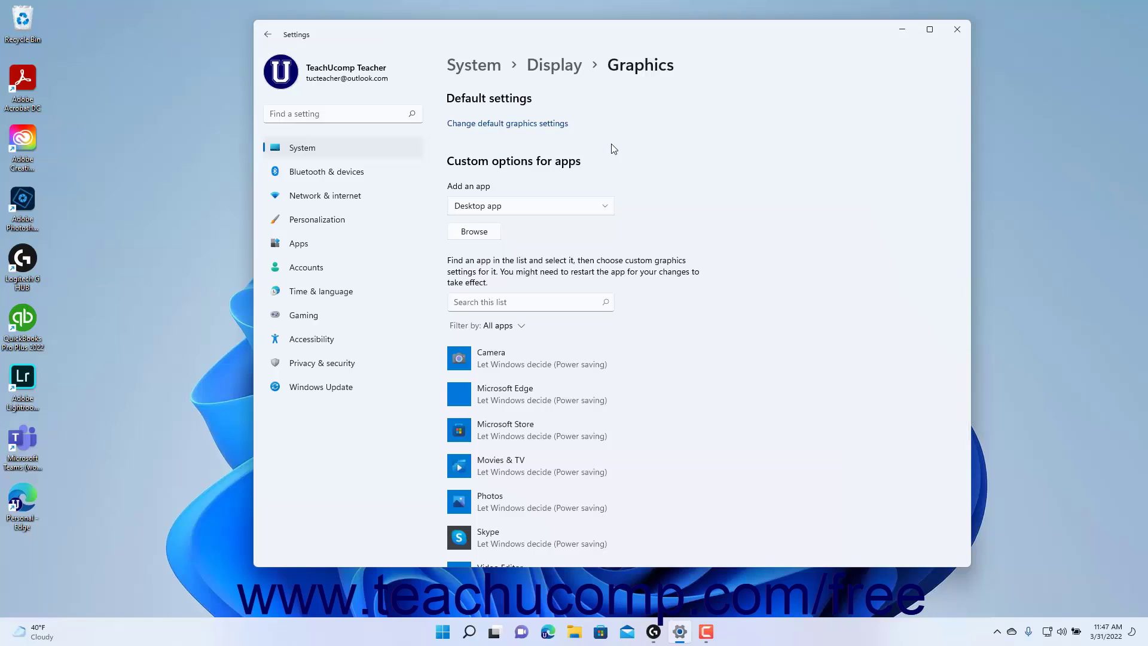
Step: With Desktop app as the app type, browse for a program and cancel the file picker
scroll(633, 335, down, 2)
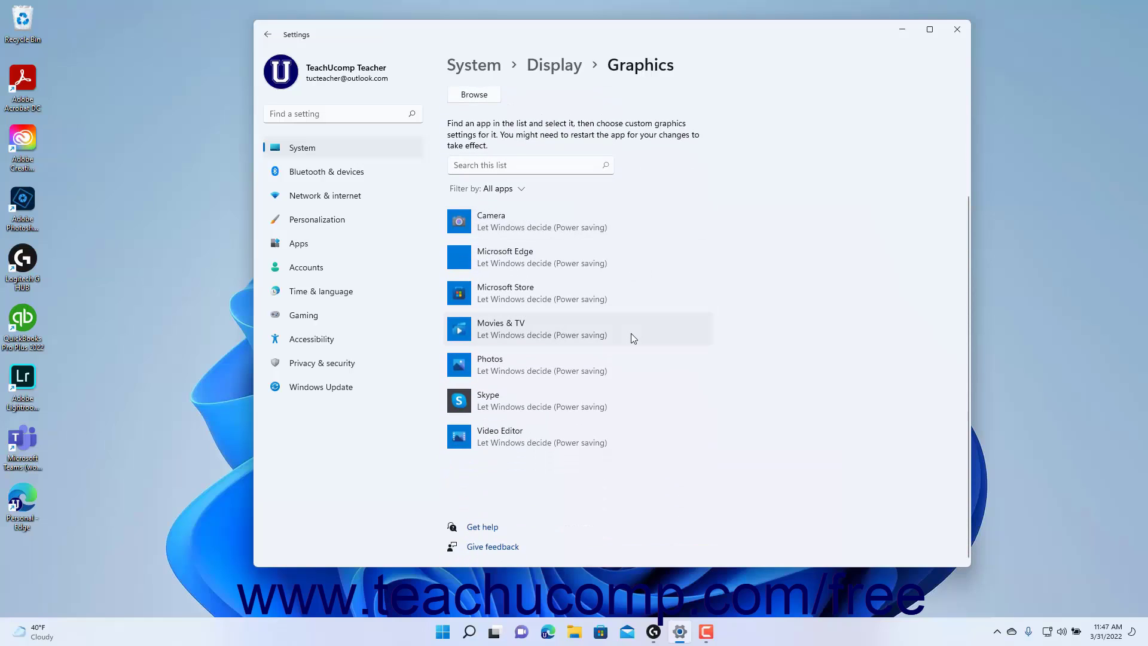
scroll(632, 338, up, 2)
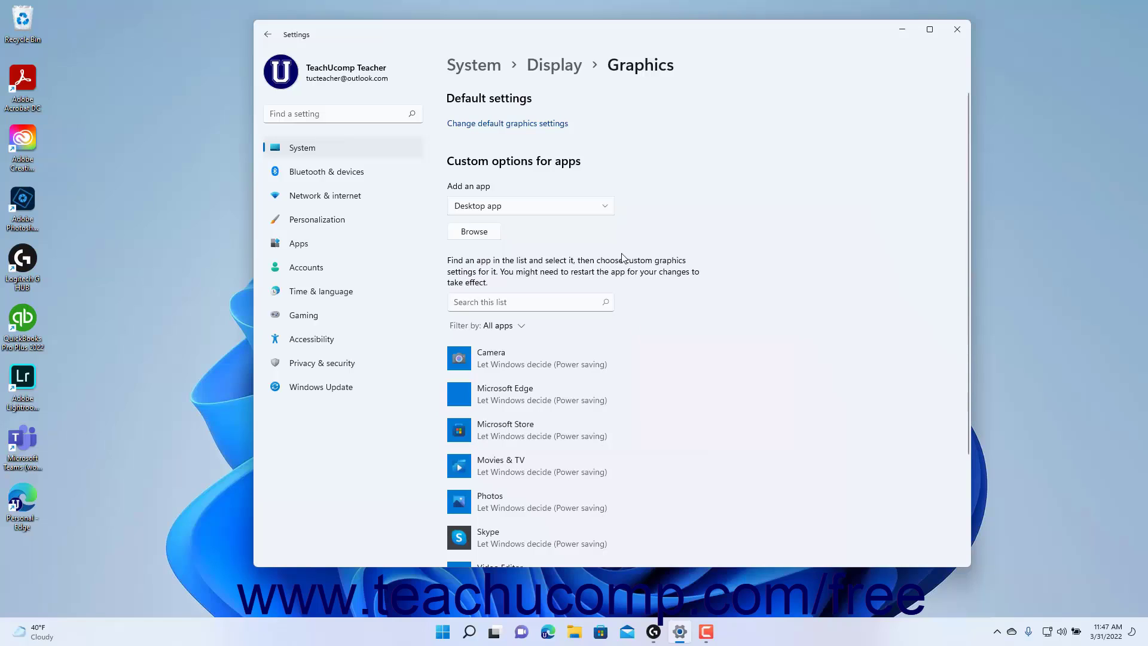
click(604, 213)
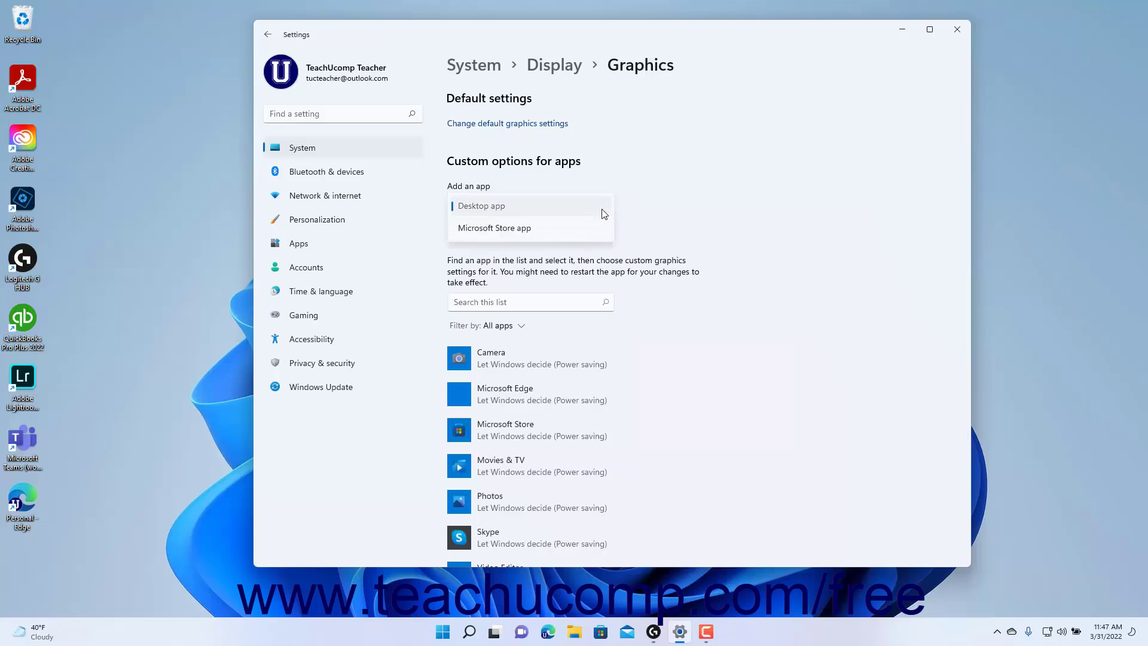
click(603, 209)
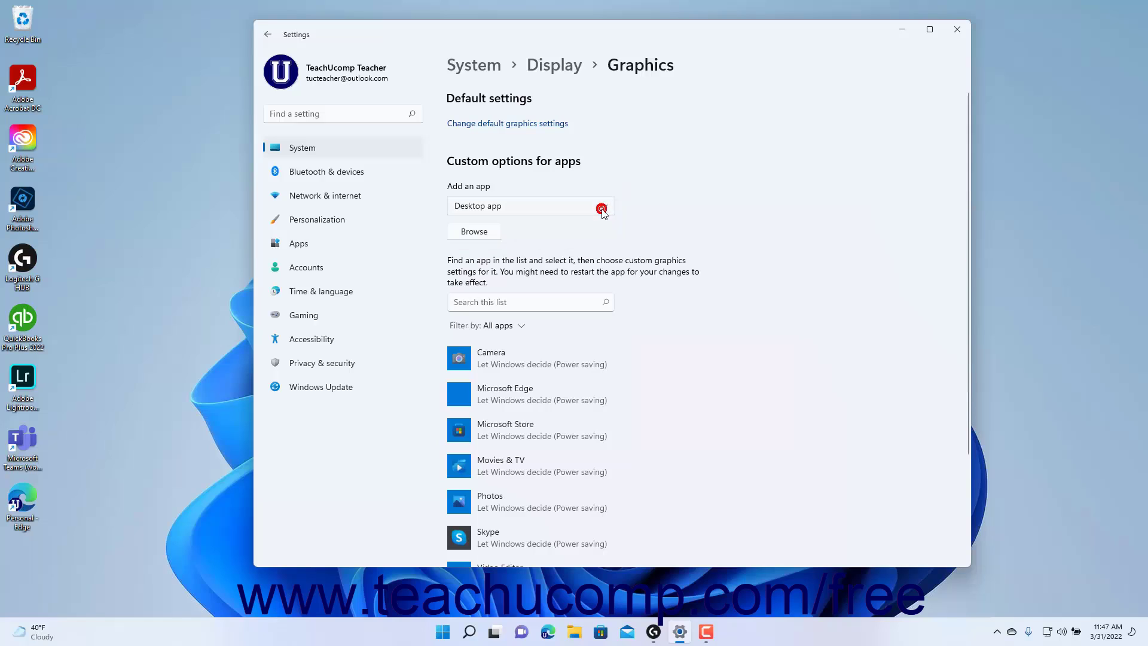
click(475, 232)
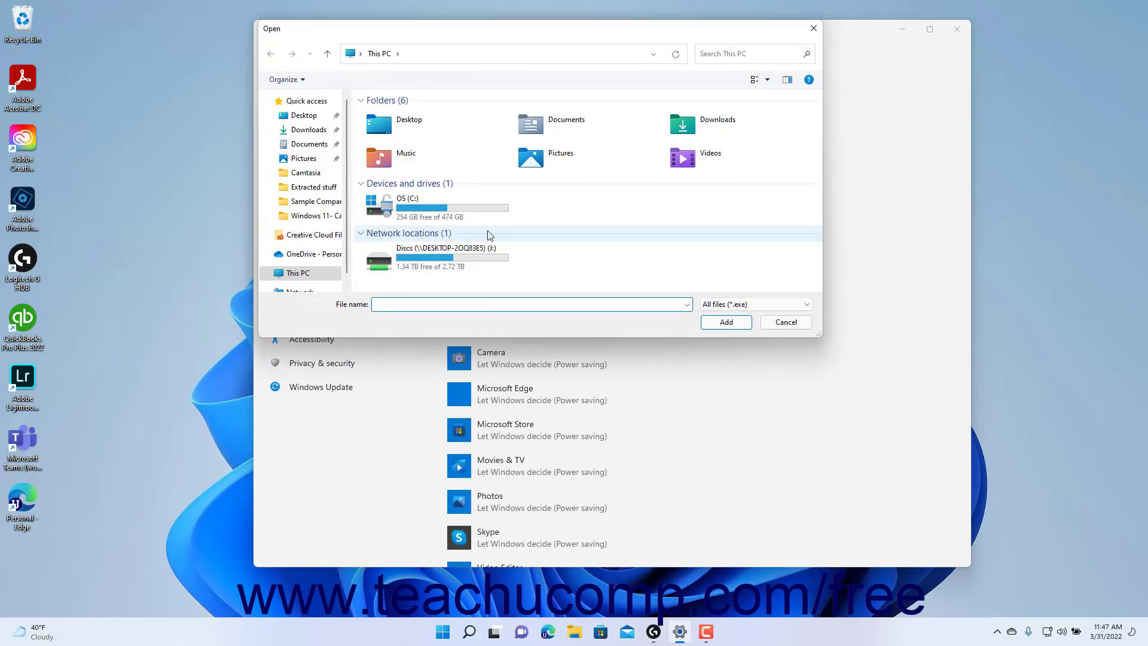
click(765, 323)
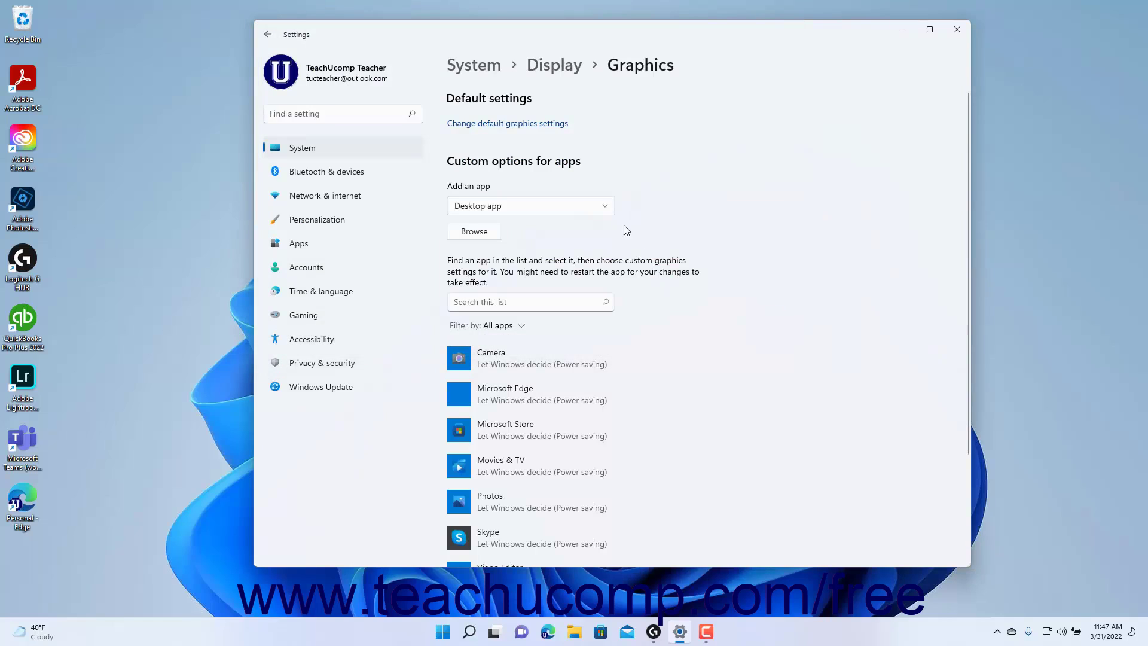
Step: Switch the app type to Microsoft Store app, browse the Store list, and dismiss it unchanged
click(605, 209)
click(578, 231)
click(474, 232)
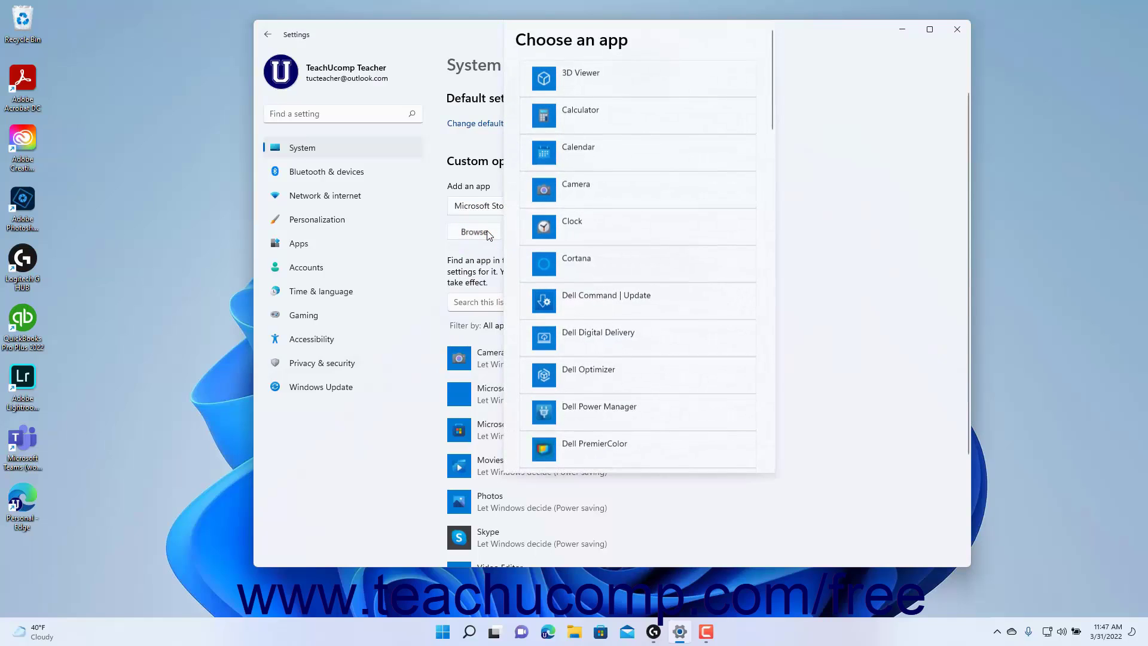
key(Escape)
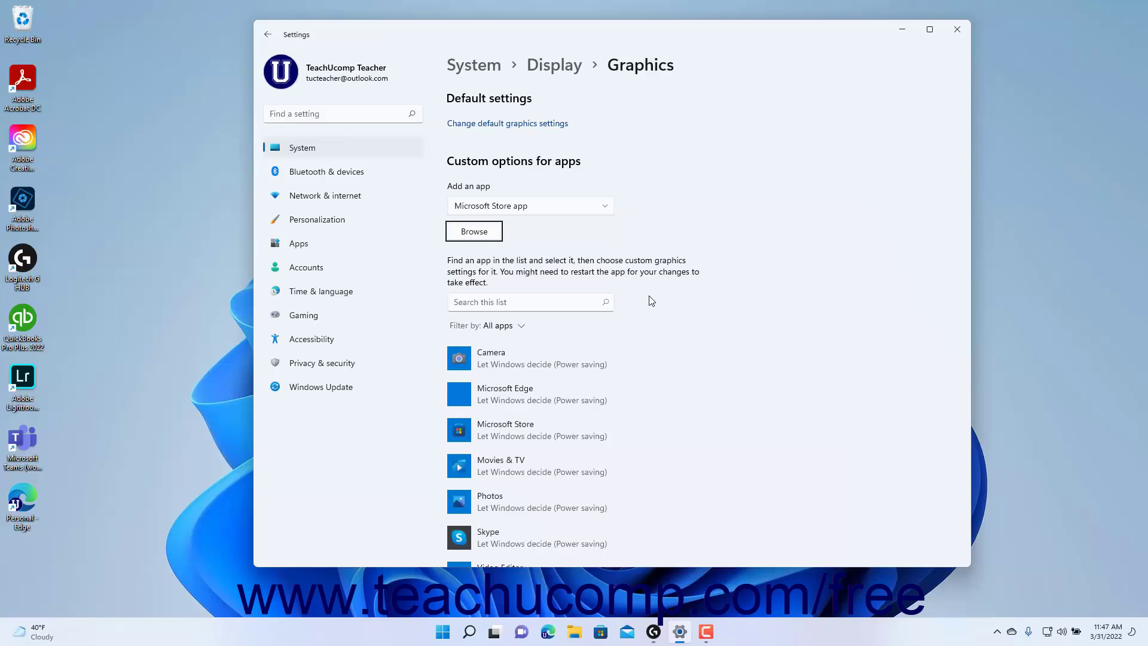
click(529, 167)
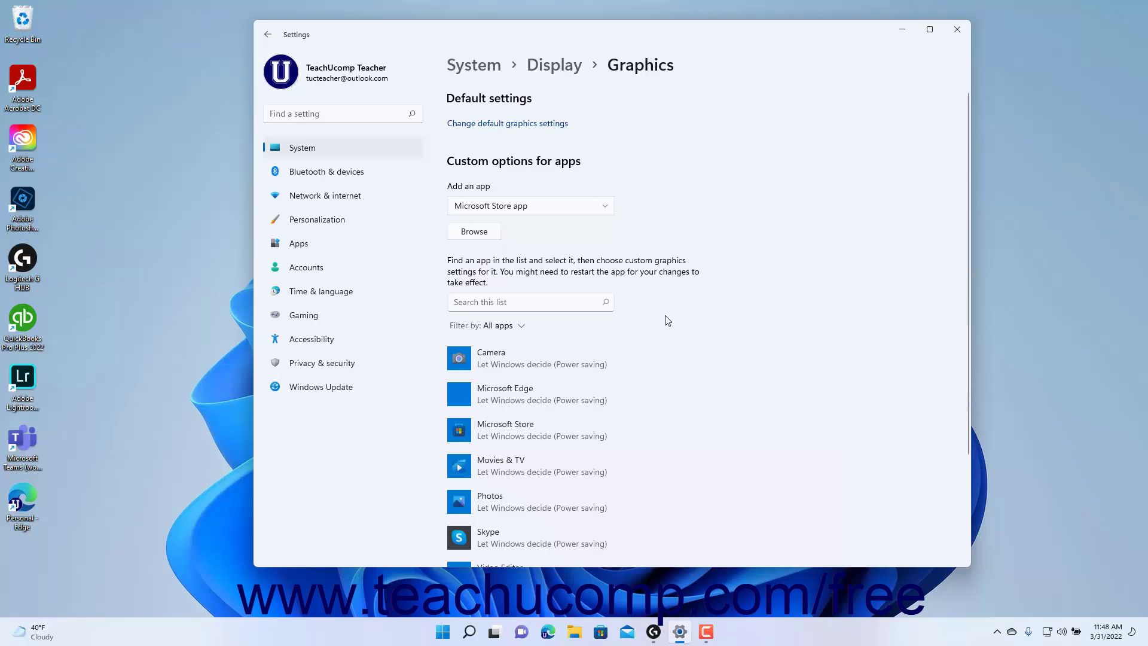
scroll(667, 320, down, 1)
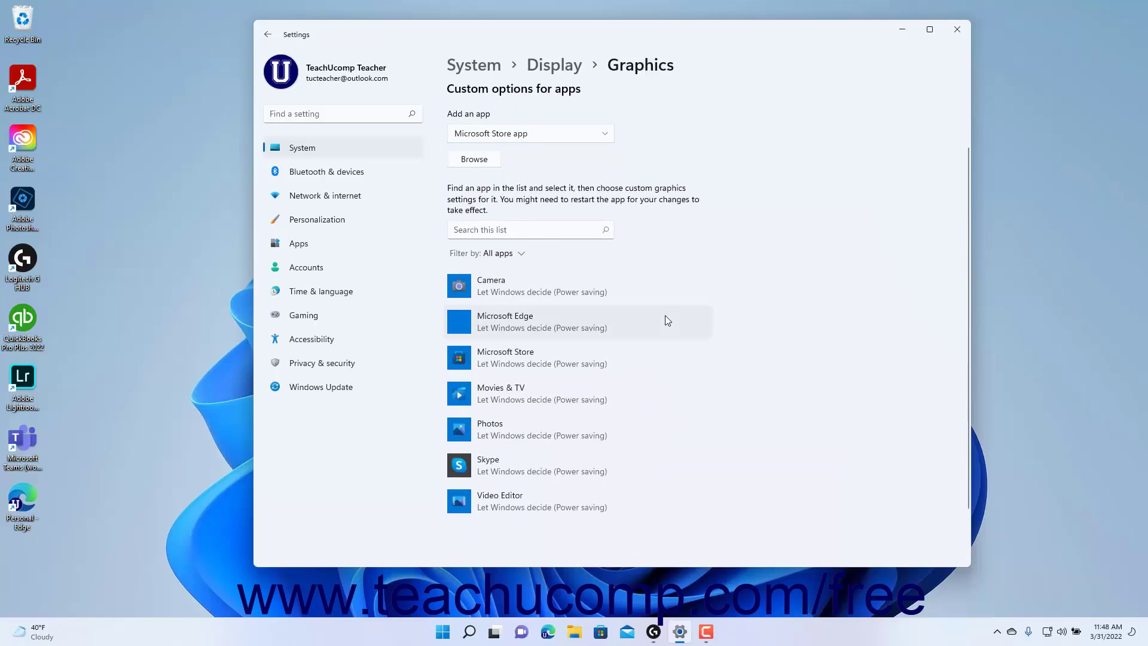
click(559, 290)
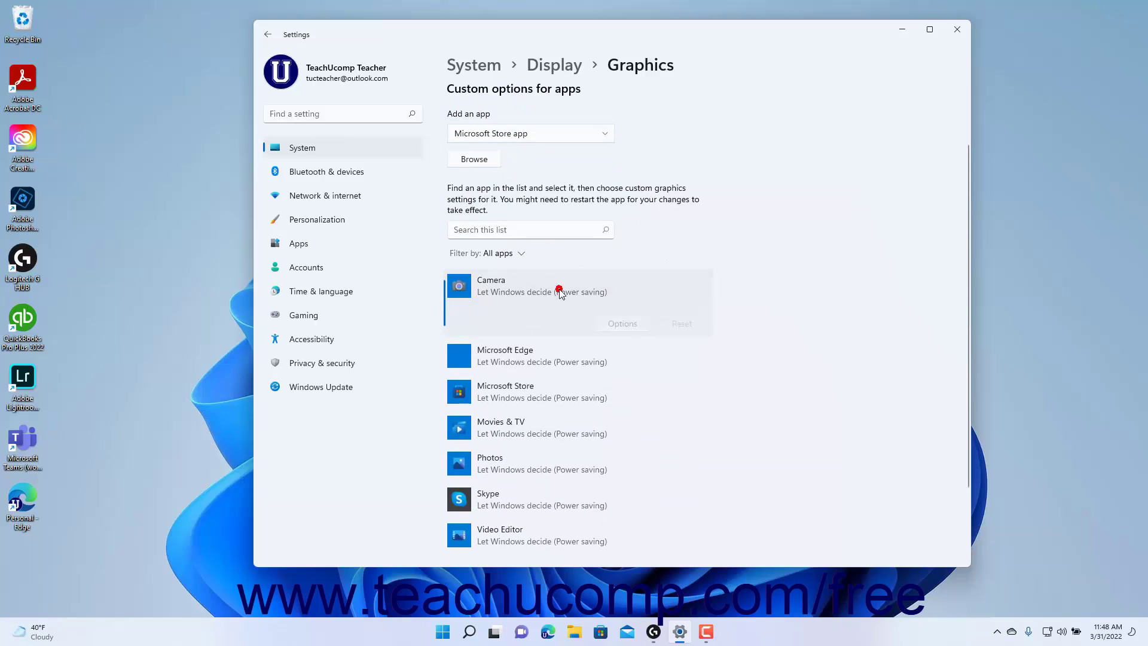
click(623, 323)
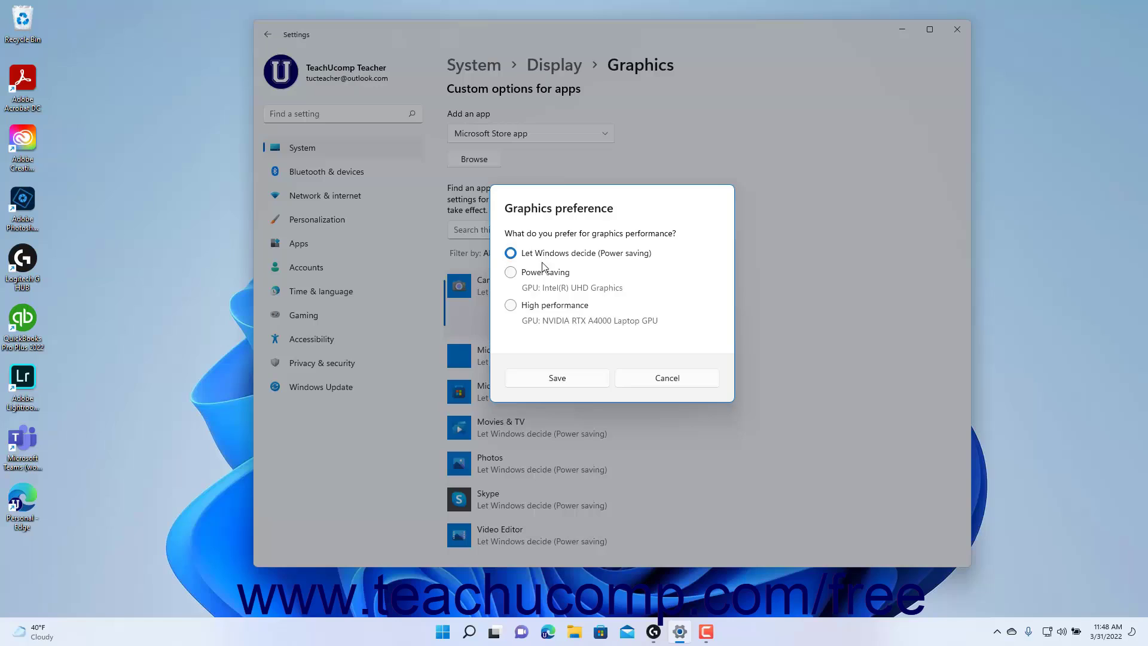
click(542, 307)
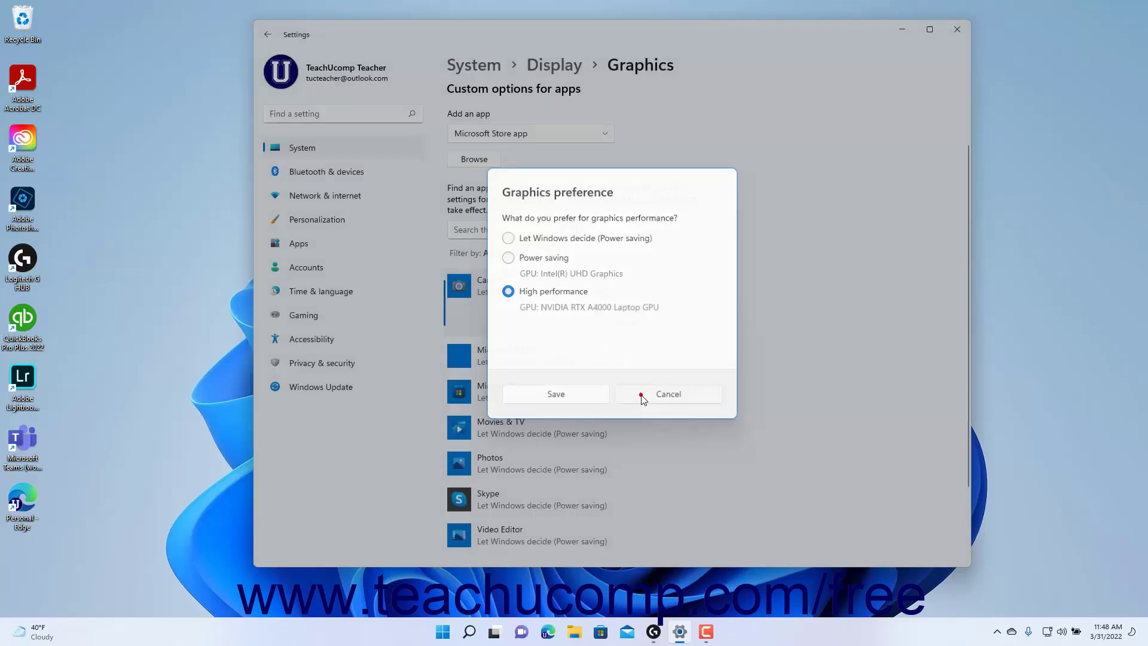
click(643, 393)
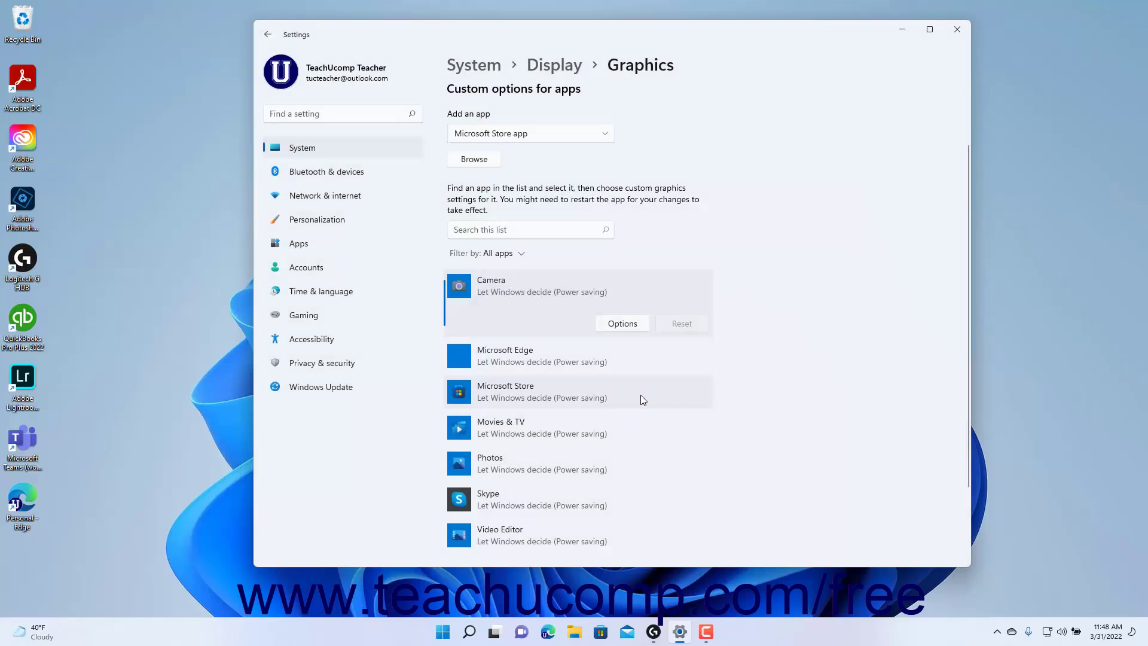